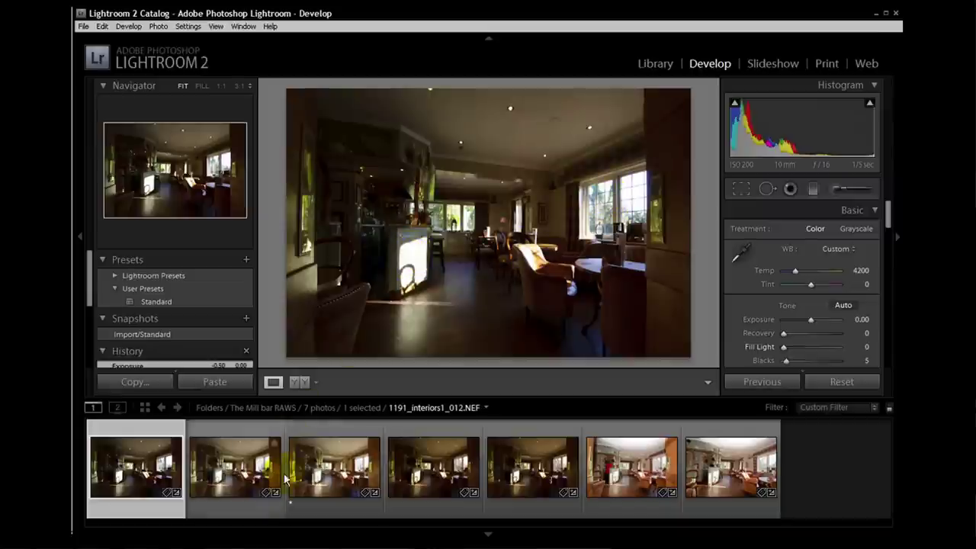
Step through the filmstrip to the fourth bar photo, 1191_interiors1_014.NEF, in Develop
left_click(251, 474)
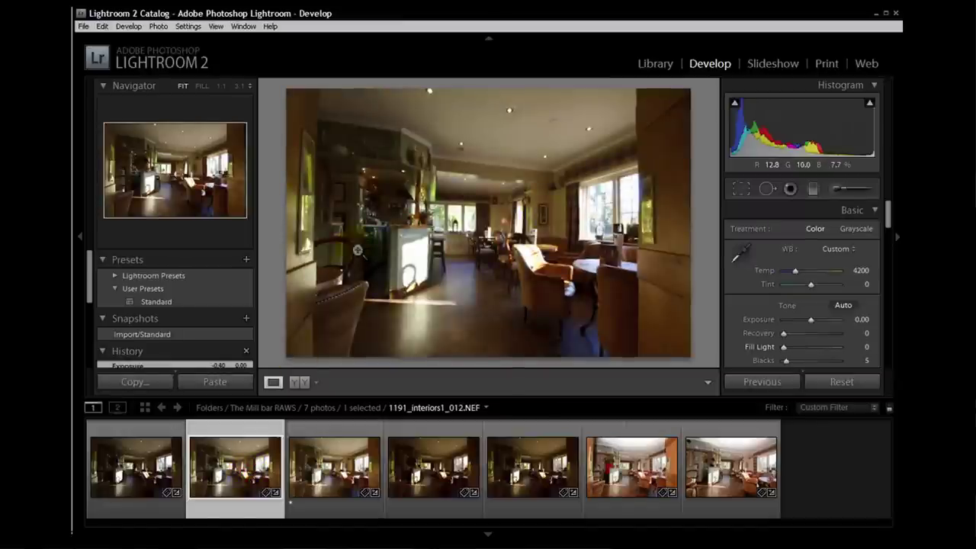
left_click(337, 480)
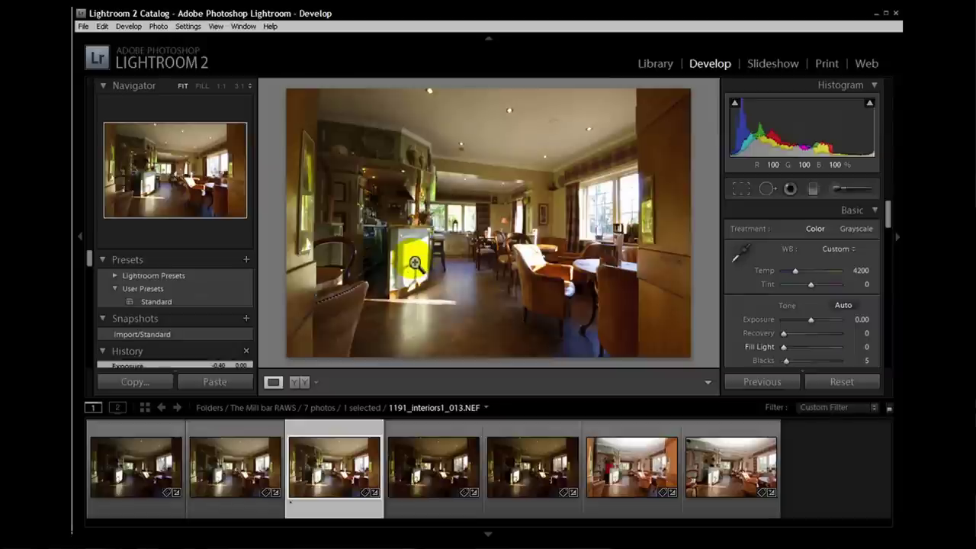
left_click(440, 465)
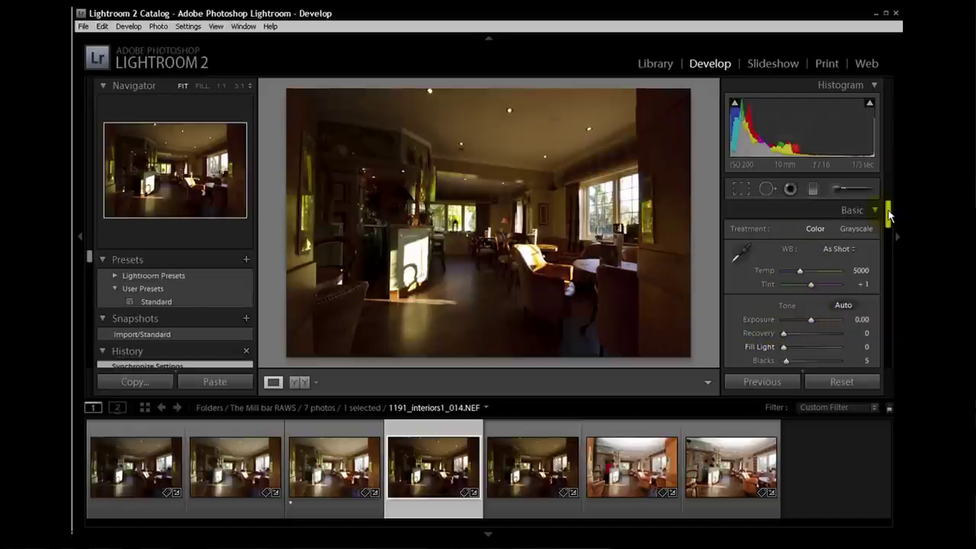
Raise the Basic exposure to +2.57 and zoom to 1:1 on the shelf vases
mouse_move(888, 216)
left_mouse_down()
mouse_move(876, 259)
mouse_move(882, 348)
mouse_move(883, 207)
left_mouse_up()
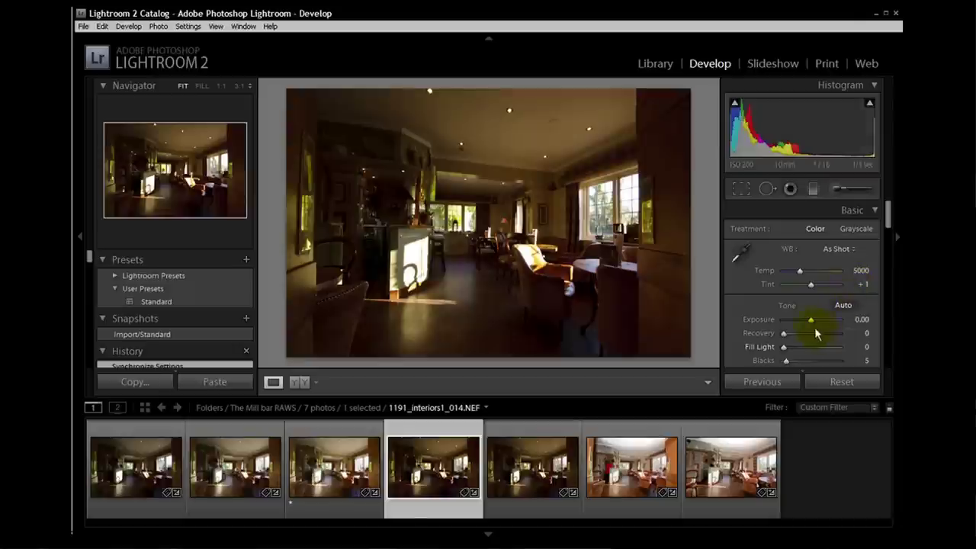
left_click_drag(812, 324, 831, 325)
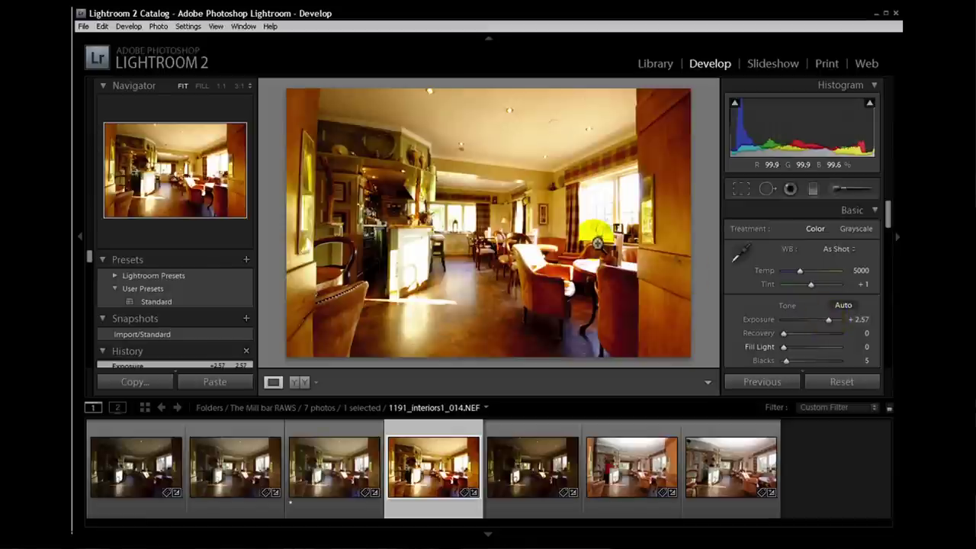
left_click(424, 145)
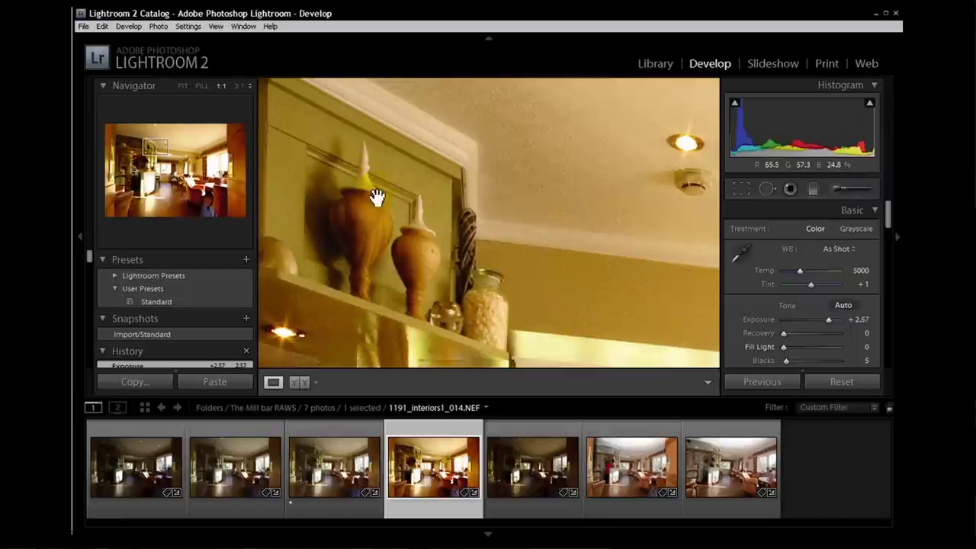
Sample a neutral shelf spot with the WB eyedropper, giving Temp 3700 and Tint +4
left_click_drag(385, 226, 420, 257)
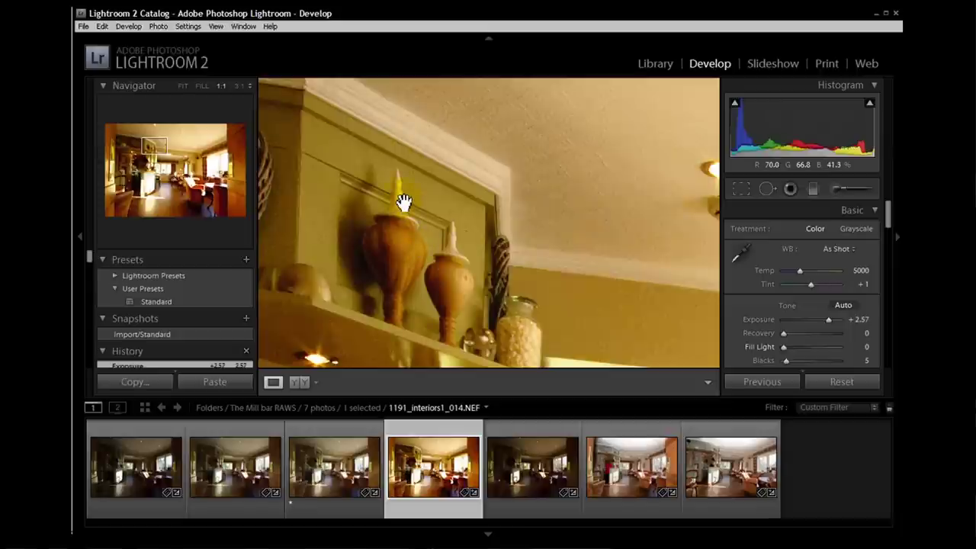
left_click(741, 256)
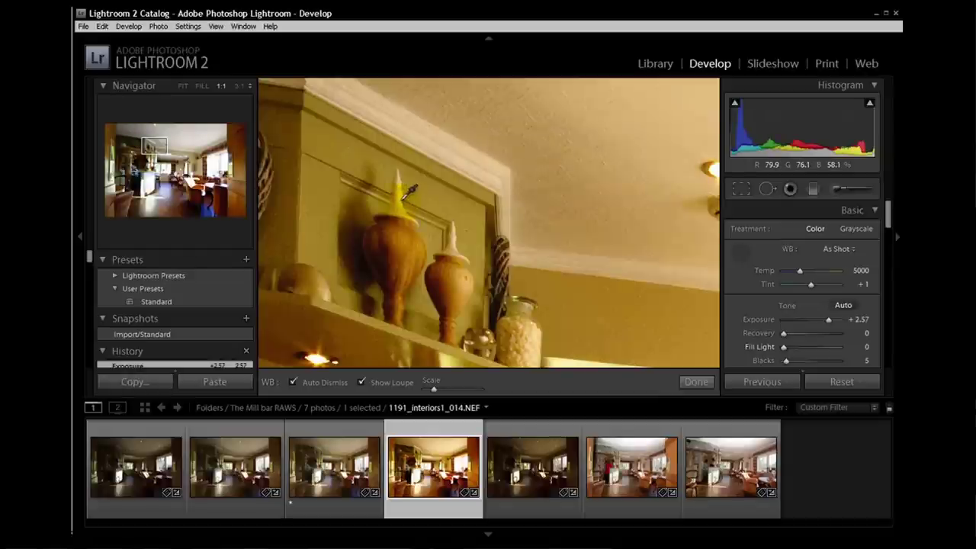
left_click(404, 197)
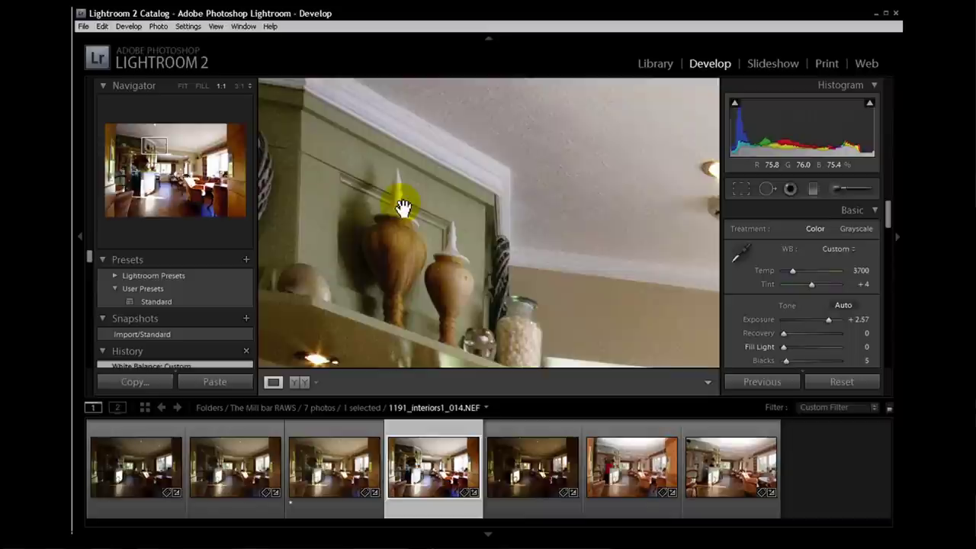
left_click(403, 207)
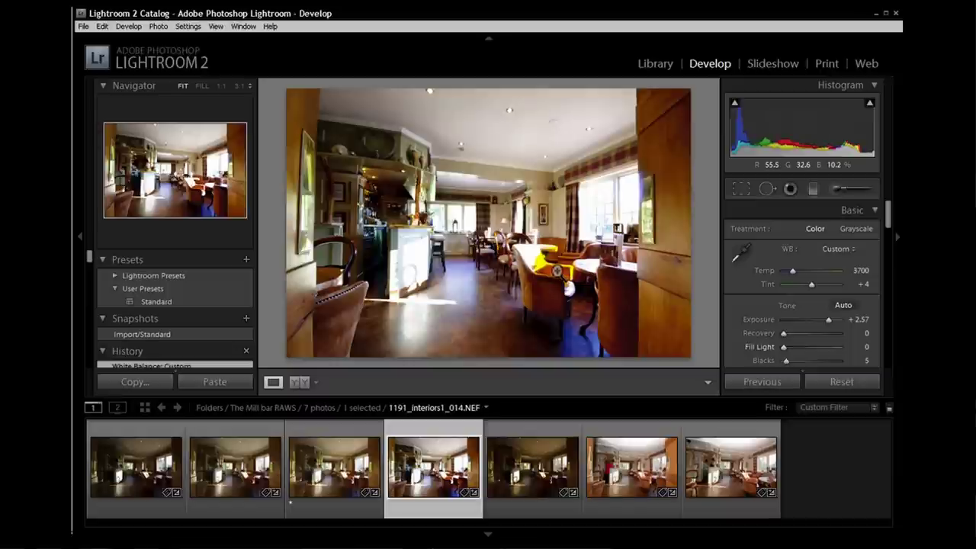
Reset exposure to 0.00 and raise Fill Light to 51
left_click(860, 321)
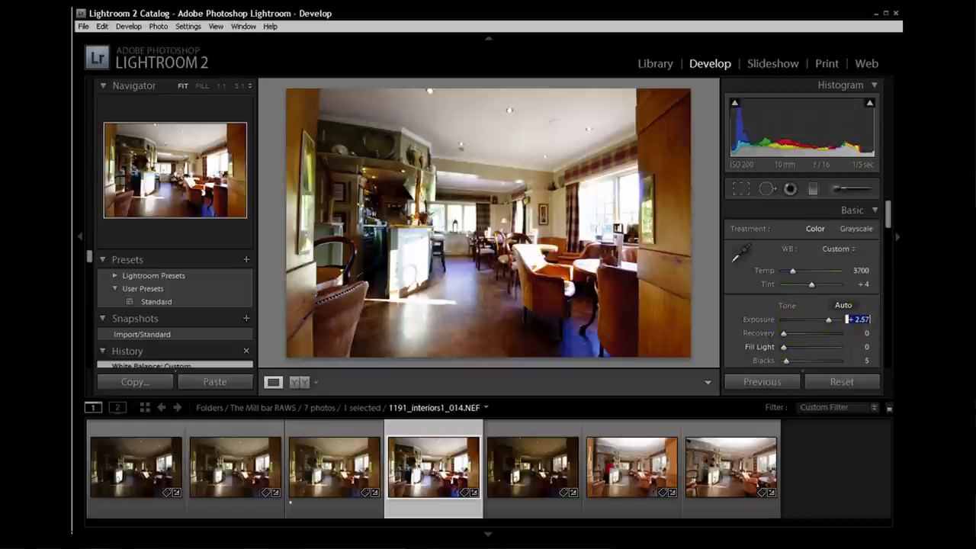
type("0")
key("Return")
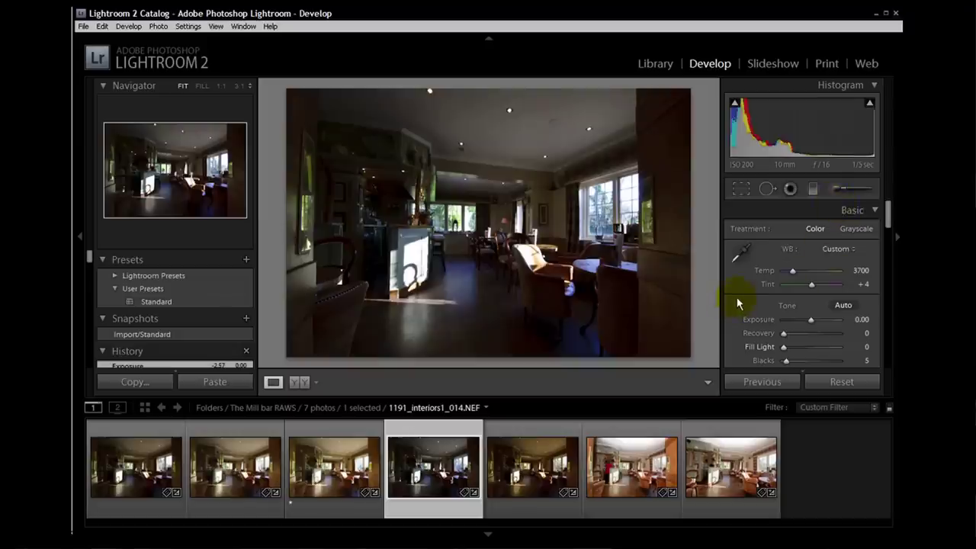
scroll(738, 304, "down", 2)
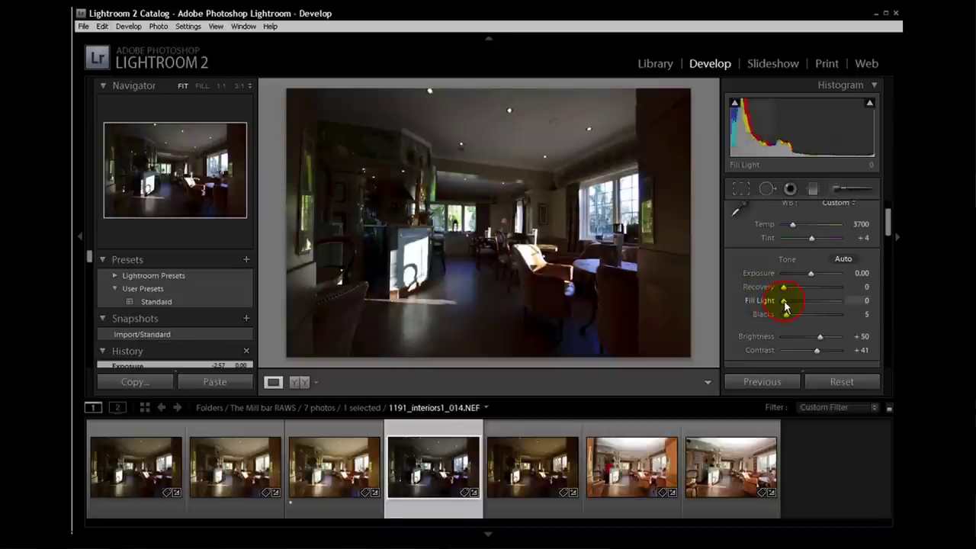
left_click_drag(785, 305, 813, 304)
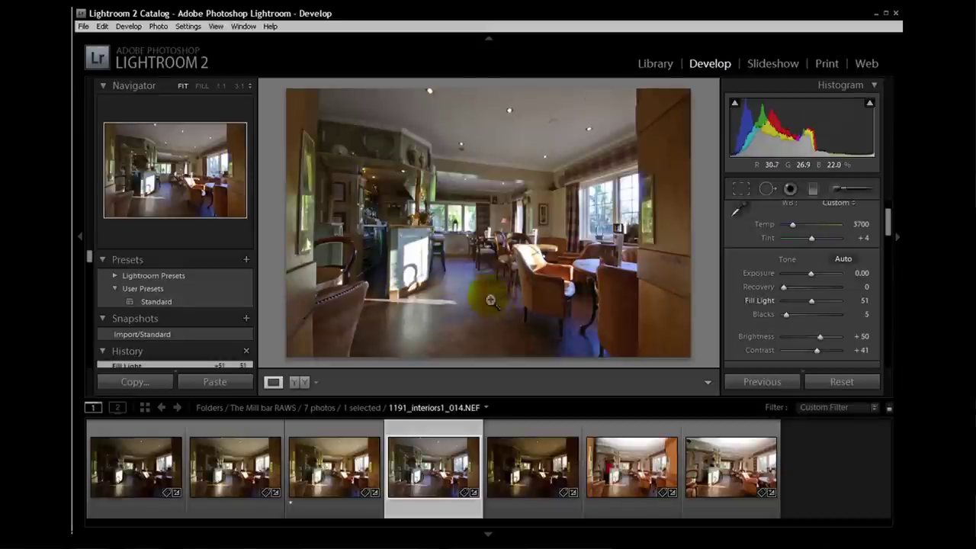
Compare Recovery values on the sunlit window at 1:1, settling on 43
left_click(412, 272)
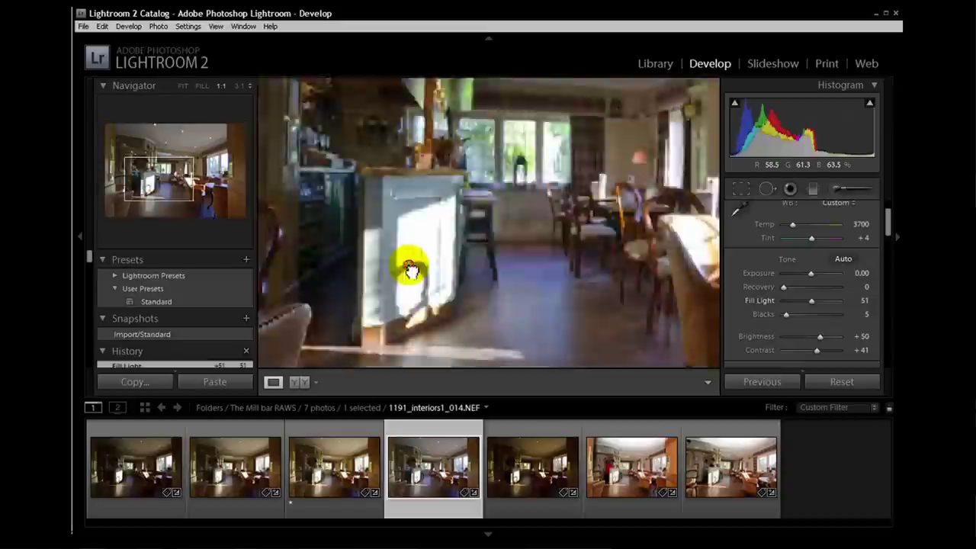
left_click_drag(466, 288, 441, 292)
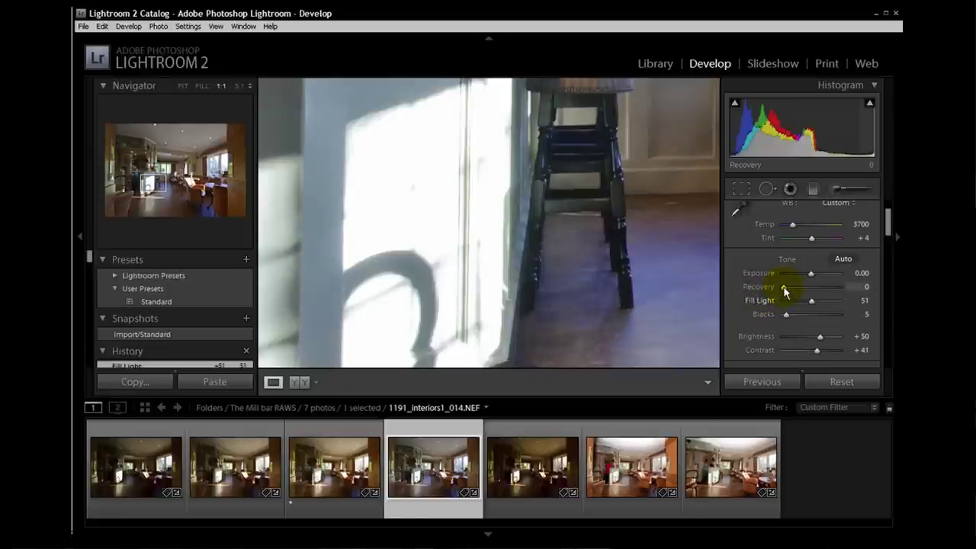
left_click_drag(784, 288, 813, 286)
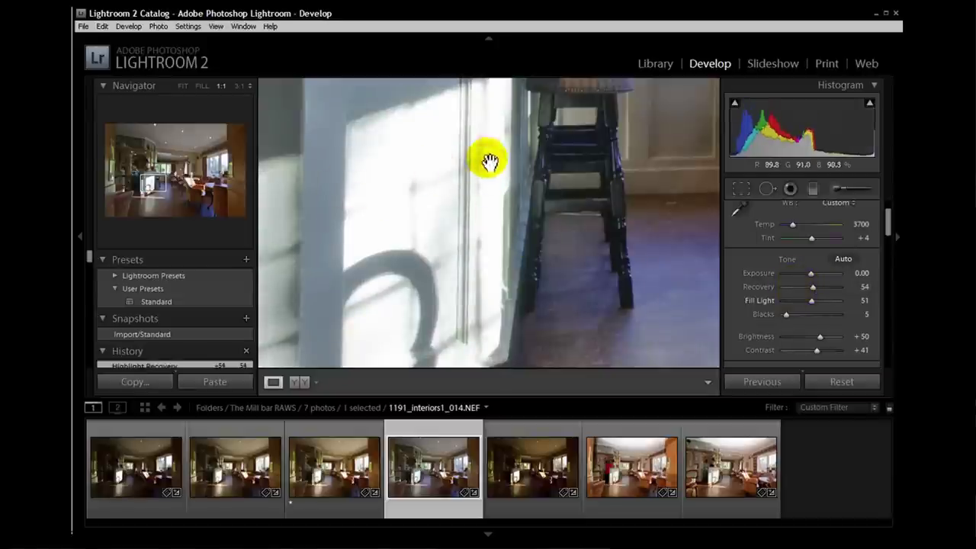
left_click(812, 288)
mouse_move(813, 288)
left_mouse_down()
mouse_move(767, 286)
mouse_move(813, 288)
left_mouse_up()
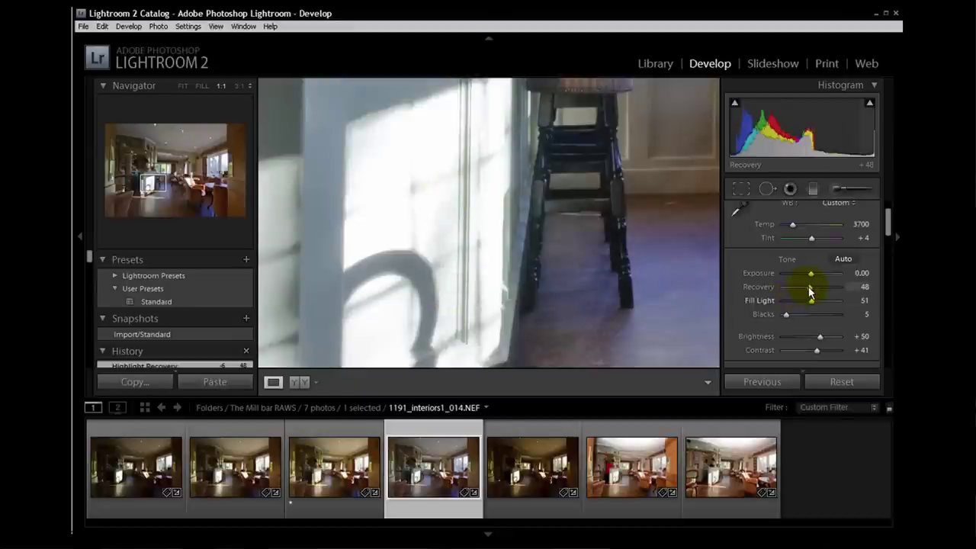
mouse_move(807, 286)
left_mouse_down()
mouse_move(791, 287)
mouse_move(804, 289)
left_mouse_up()
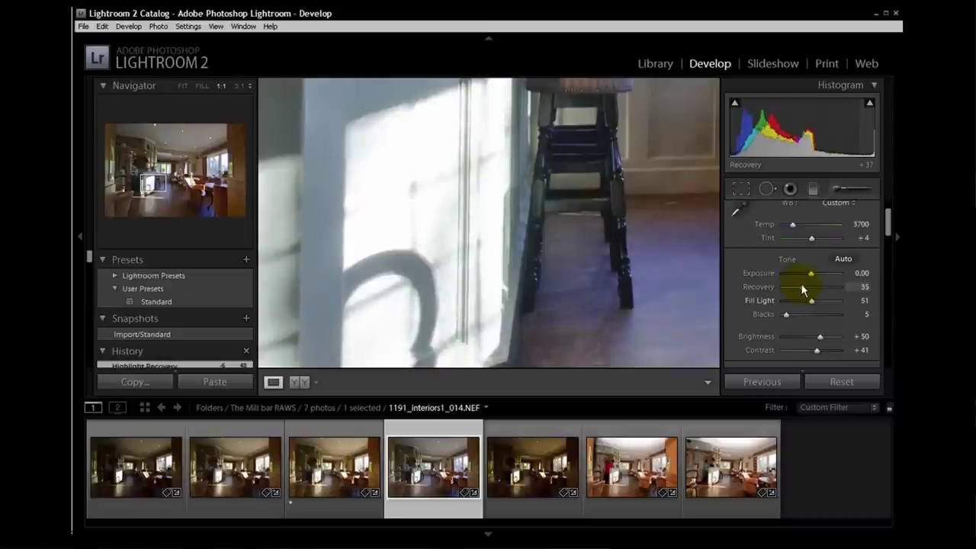
left_click_drag(802, 289, 806, 290)
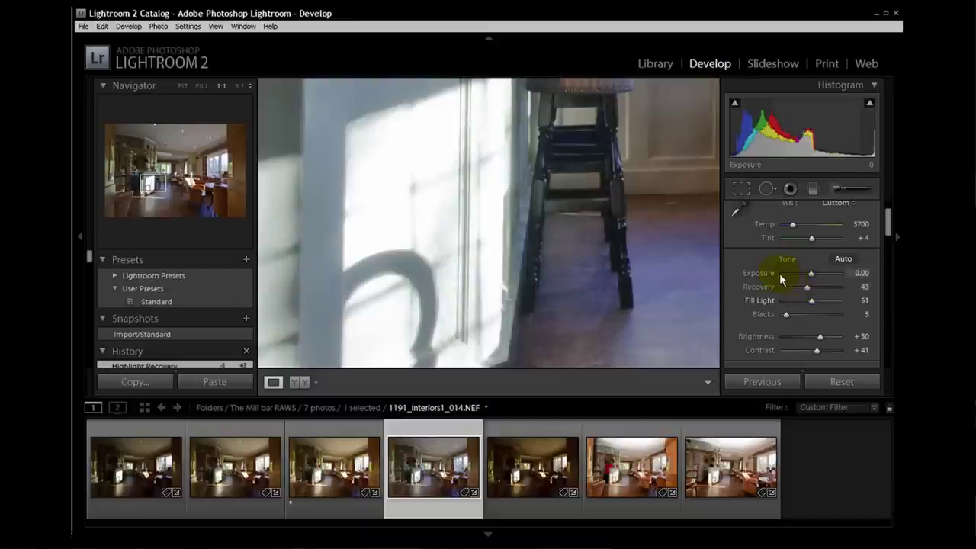
Set up the Adjustment Brush to darken: exposure -0.50, size 10.6, feather 40
left_click(839, 189)
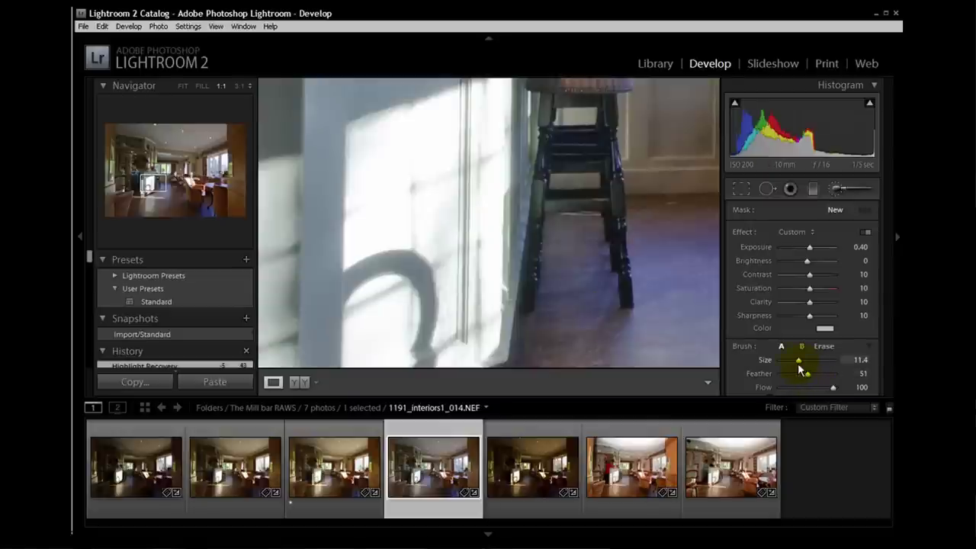
mouse_move(798, 359)
left_mouse_down()
mouse_move(836, 377)
mouse_move(789, 379)
mouse_move(800, 381)
mouse_move(811, 364)
mouse_move(798, 367)
left_mouse_up()
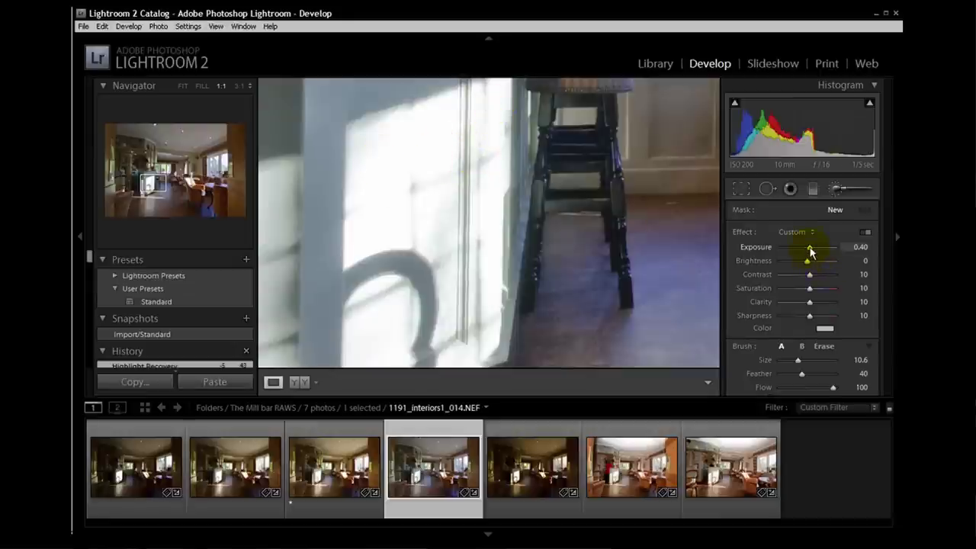
left_click_drag(808, 250, 804, 257)
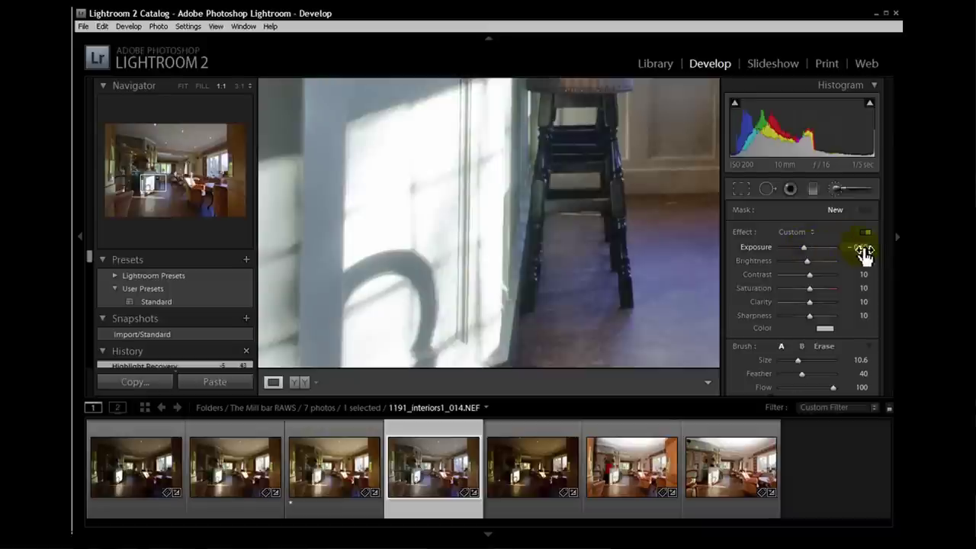
Paint a darkening stroke up the sunlit door edge and set it to -0.80 exposure
left_click(490, 108)
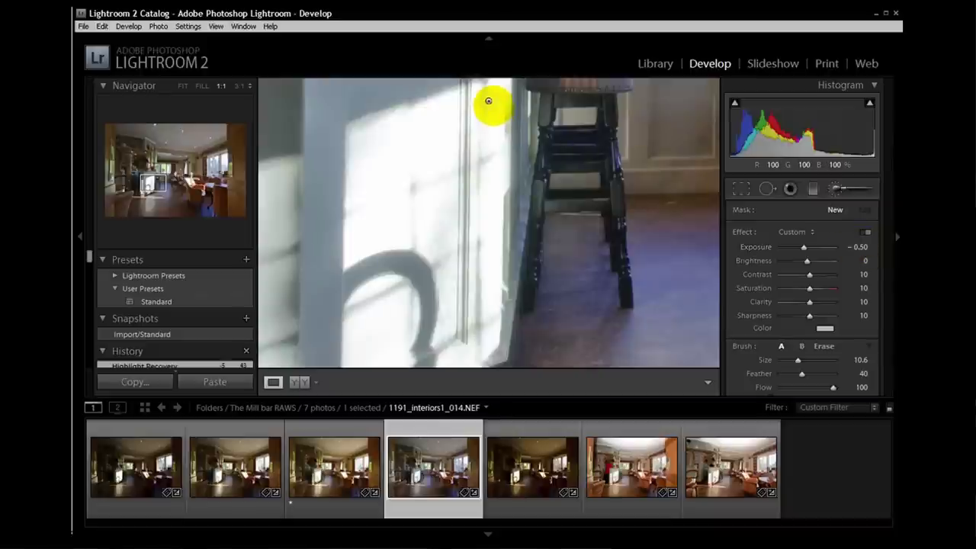
mouse_move(498, 109)
left_mouse_down()
mouse_move(496, 137)
mouse_move(478, 154)
mouse_move(484, 170)
mouse_move(484, 131)
mouse_move(478, 349)
mouse_move(477, 227)
mouse_move(464, 196)
left_mouse_up()
mouse_move(466, 153)
left_mouse_down()
mouse_move(484, 185)
mouse_move(466, 157)
mouse_move(478, 356)
left_mouse_up()
left_click(805, 252)
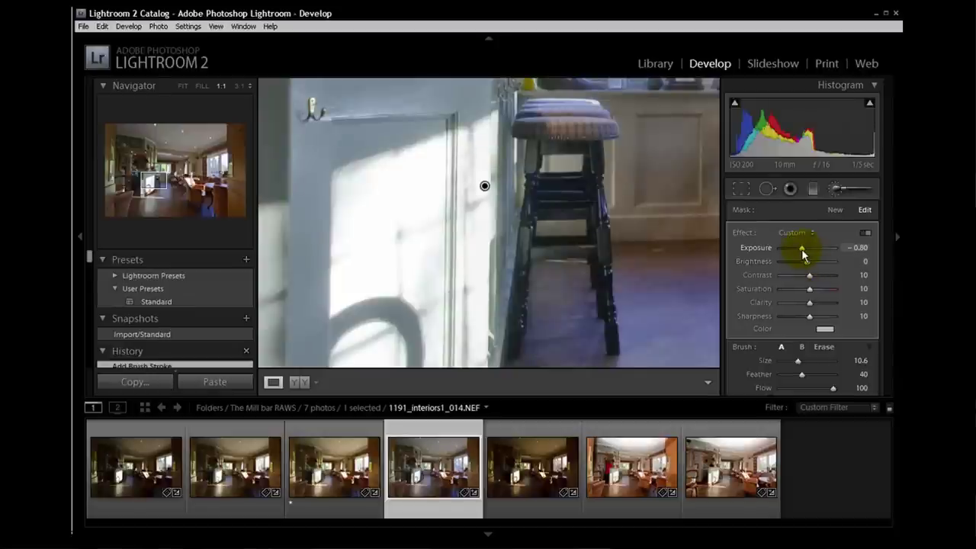
left_click(485, 276)
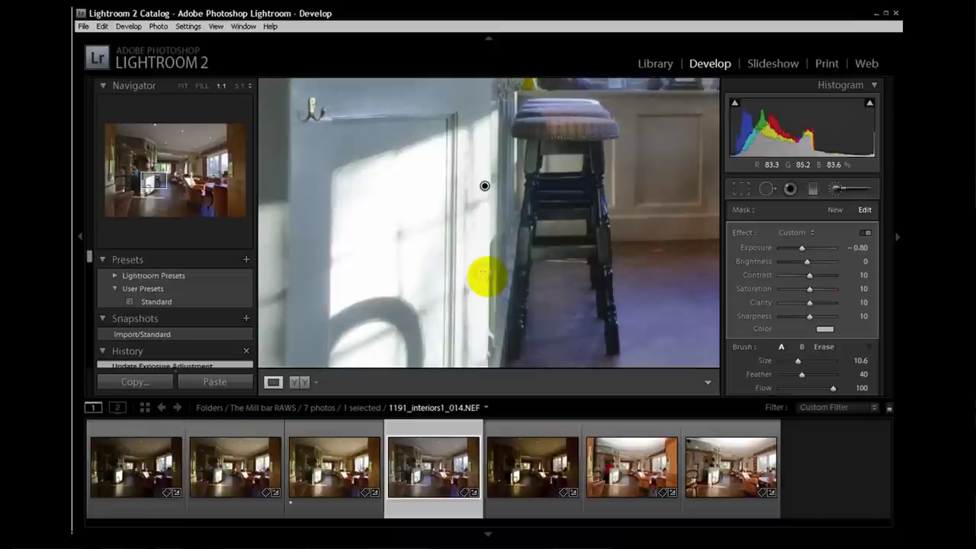
mouse_move(485, 276)
left_mouse_down()
mouse_move(465, 239)
mouse_move(465, 200)
mouse_move(464, 279)
left_mouse_up()
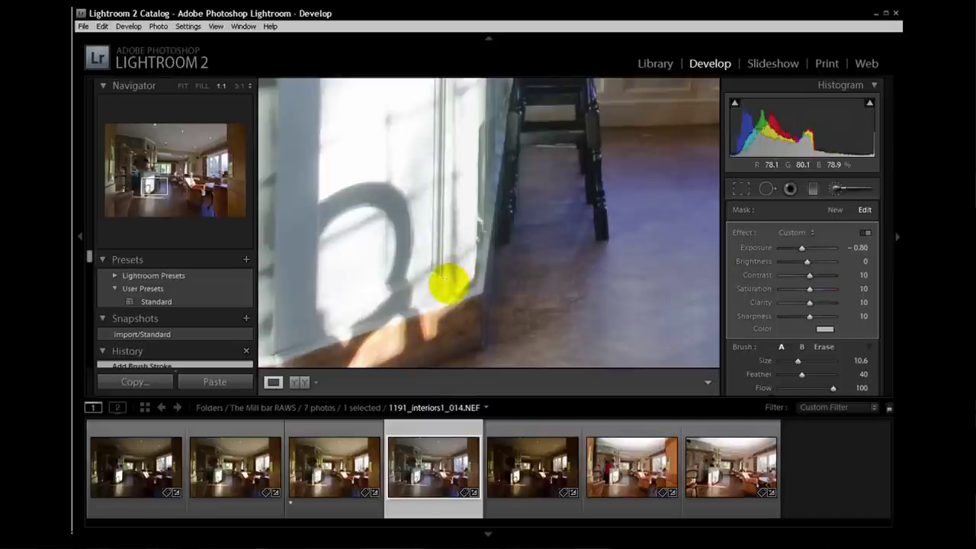
Soften the brush feather to 59 and paint another stroke down the sunlit door edge
left_click_drag(419, 179, 421, 341)
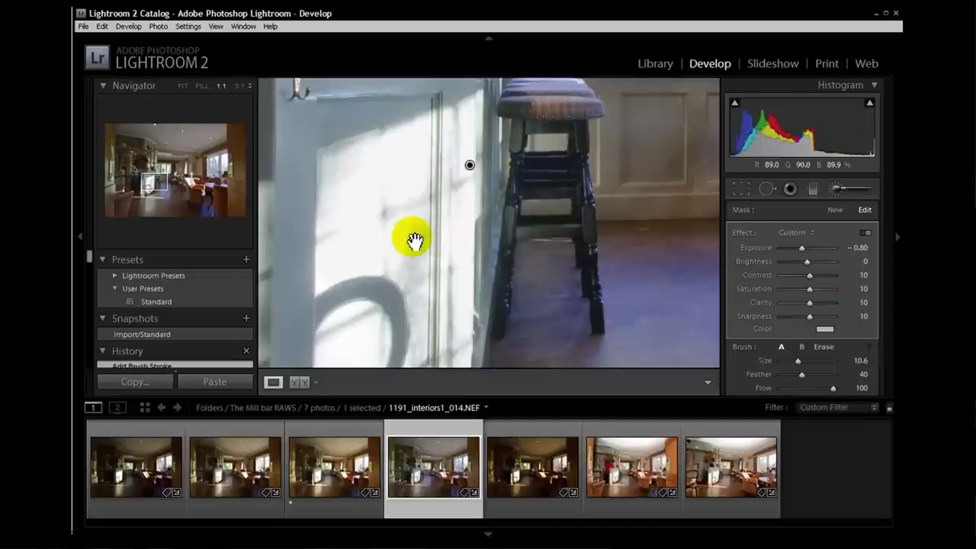
mouse_move(412, 240)
left_mouse_down()
mouse_move(414, 212)
mouse_move(375, 224)
left_mouse_up()
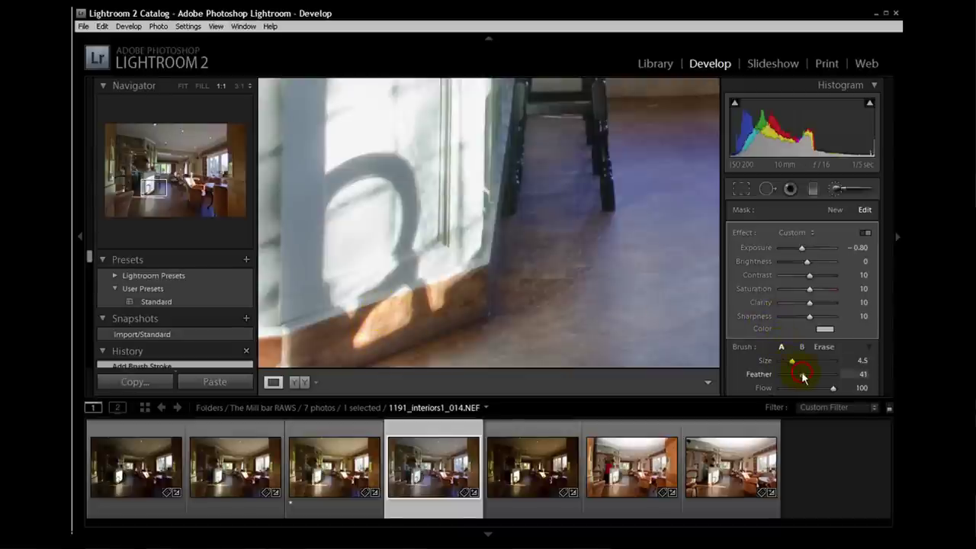
left_click_drag(801, 373, 811, 375)
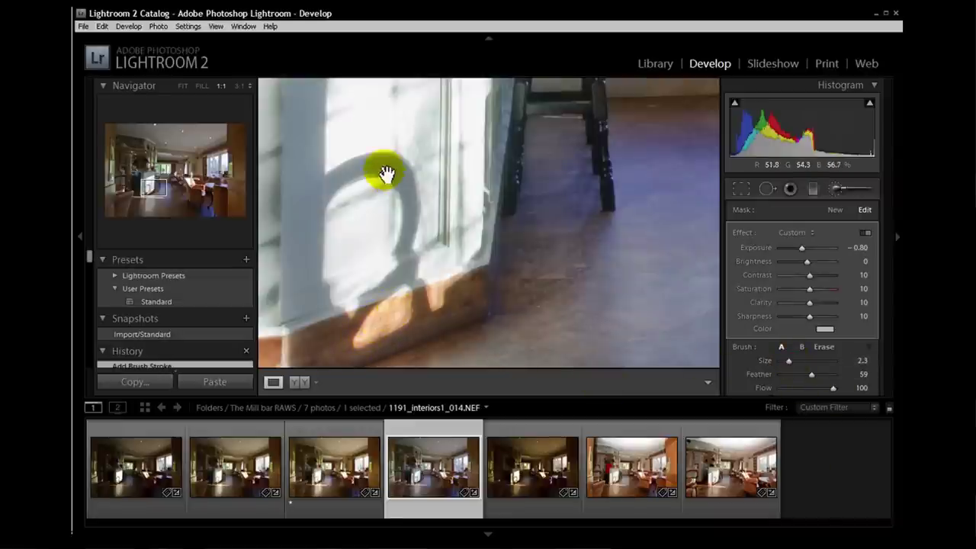
left_click_drag(386, 174, 387, 348)
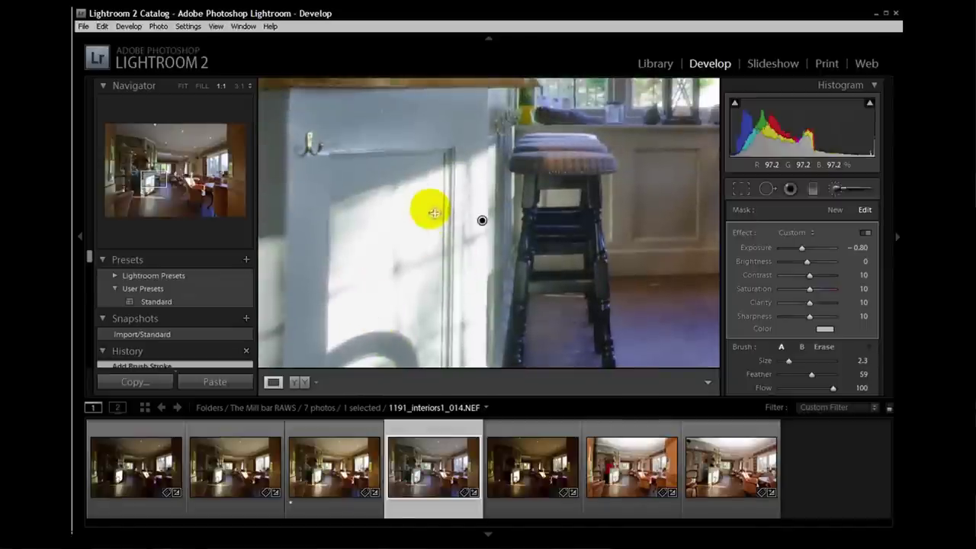
left_click(485, 172)
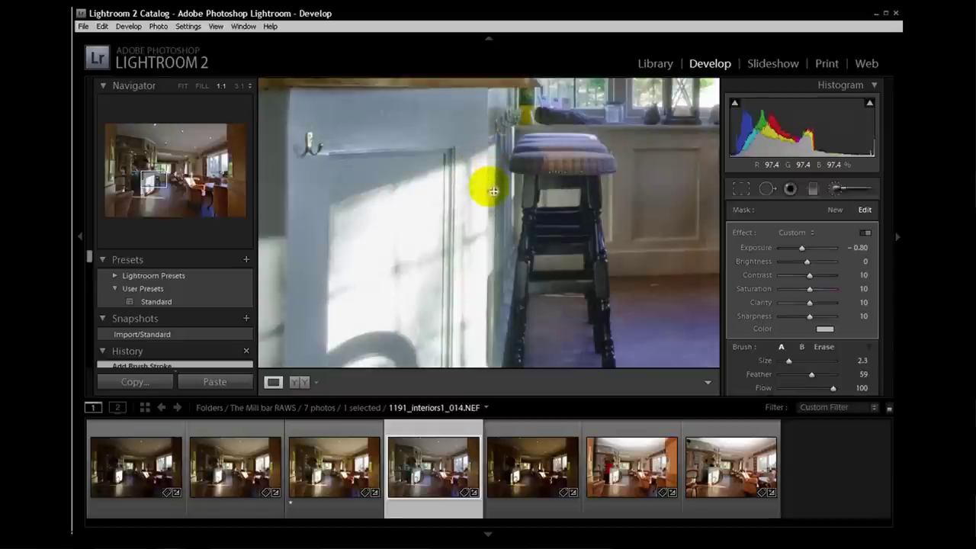
mouse_move(482, 221)
left_mouse_down()
mouse_move(468, 279)
mouse_move(484, 270)
mouse_move(470, 244)
mouse_move(483, 263)
mouse_move(464, 285)
mouse_move(462, 185)
mouse_move(485, 138)
mouse_move(476, 116)
left_mouse_up()
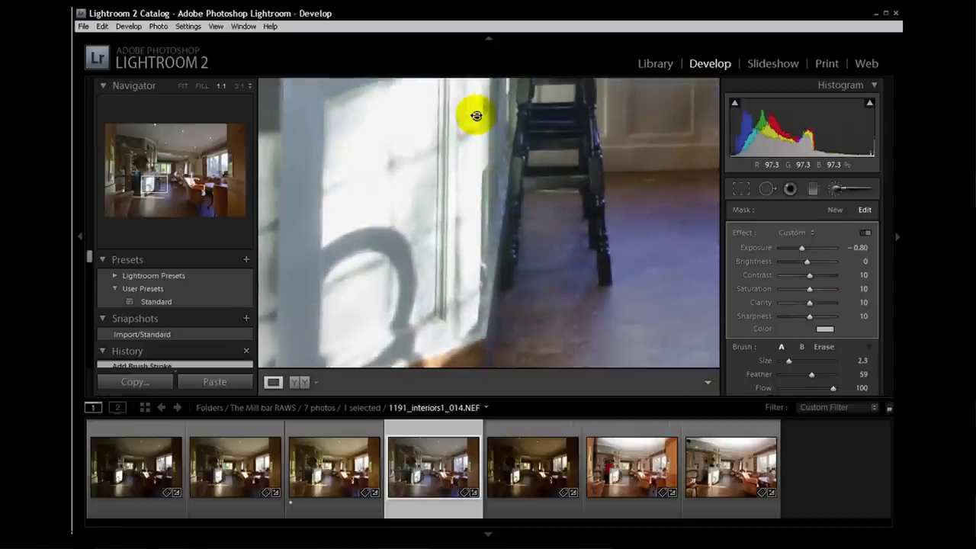
Paint several more -0.80 strokes with a size 5.1 brush across the door panel
mouse_move(476, 116)
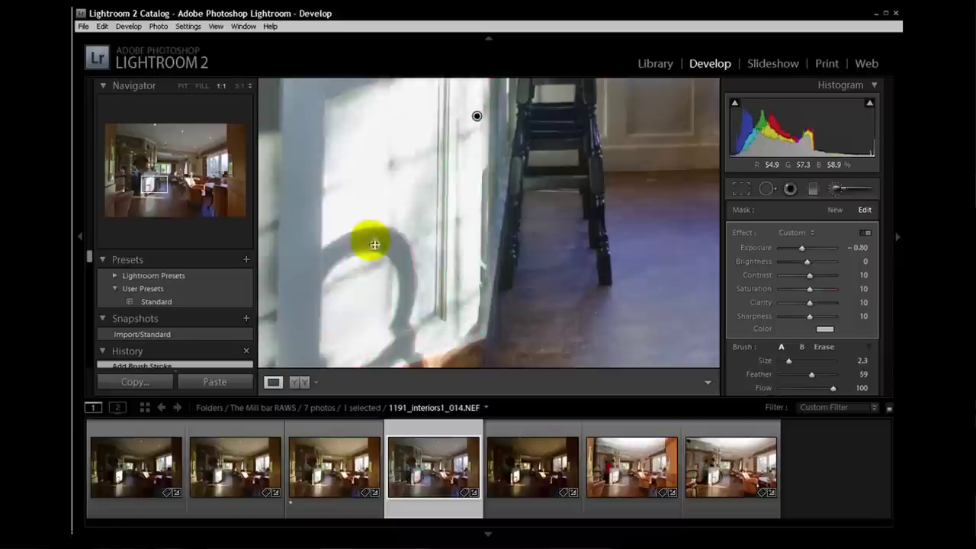
mouse_move(371, 240)
left_mouse_down()
mouse_move(405, 196)
mouse_move(399, 185)
mouse_move(408, 197)
mouse_move(388, 207)
mouse_move(394, 216)
mouse_move(398, 188)
left_mouse_up()
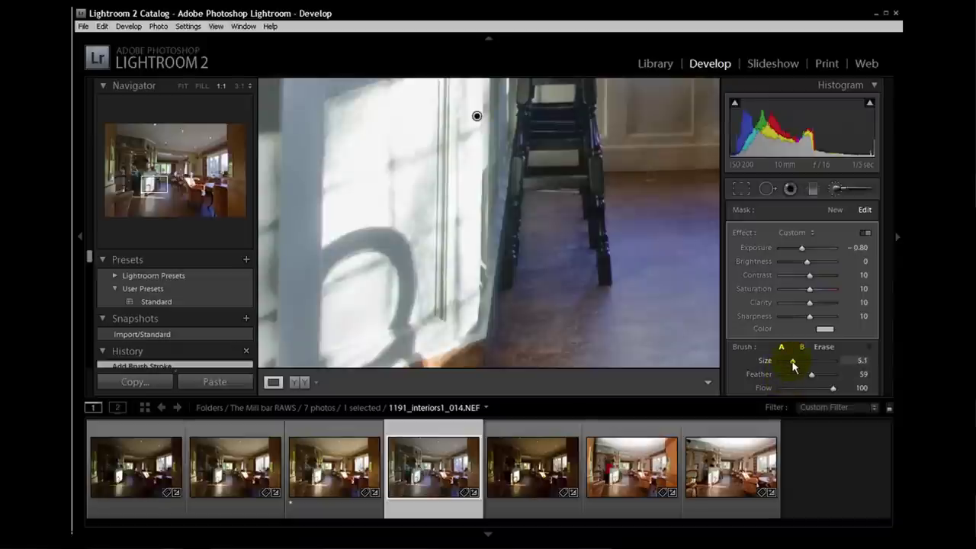
mouse_move(466, 240)
left_mouse_down()
mouse_move(392, 182)
mouse_move(392, 220)
mouse_move(394, 169)
left_mouse_up()
mouse_move(506, 272)
left_mouse_down()
mouse_move(498, 309)
mouse_move(475, 291)
left_mouse_up()
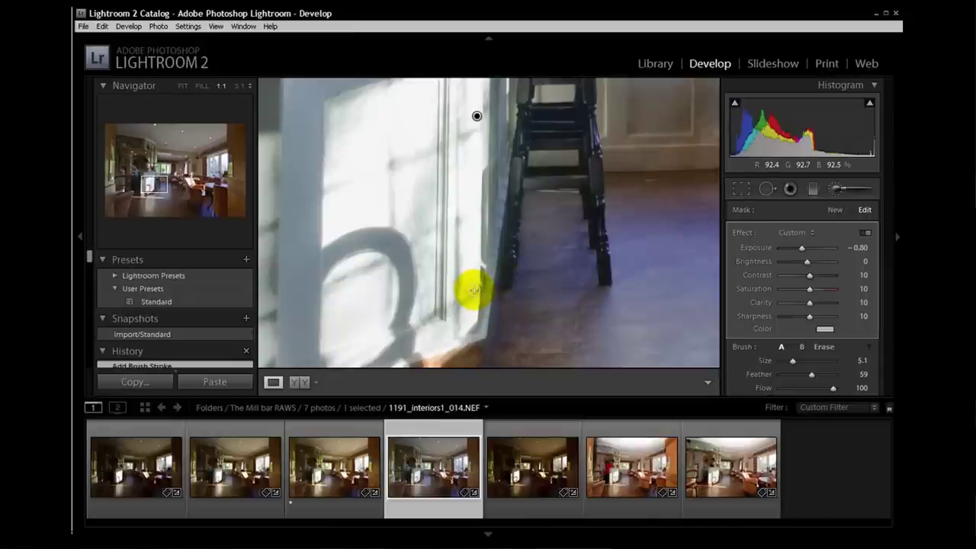
mouse_move(474, 290)
left_mouse_down()
mouse_move(459, 303)
mouse_move(463, 289)
mouse_move(480, 295)
left_mouse_up()
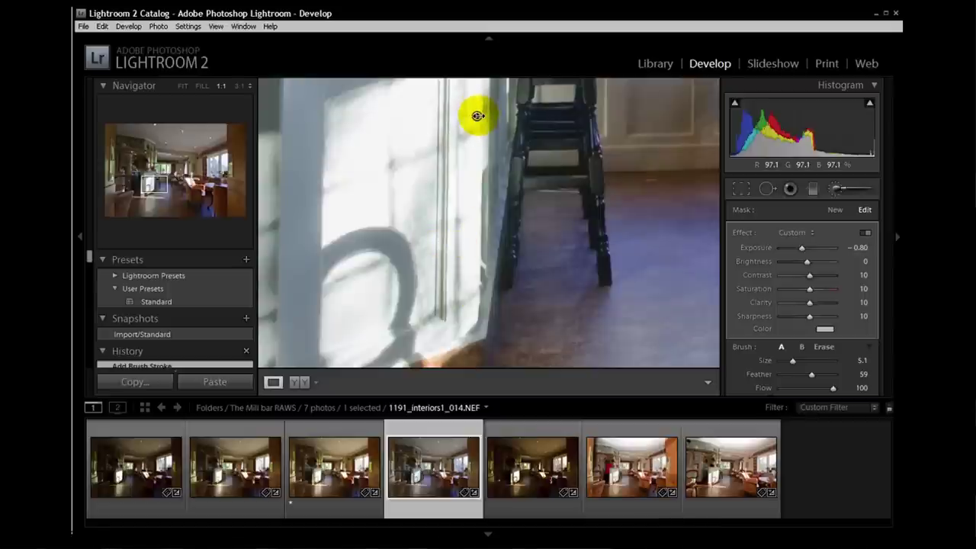
mouse_move(477, 116)
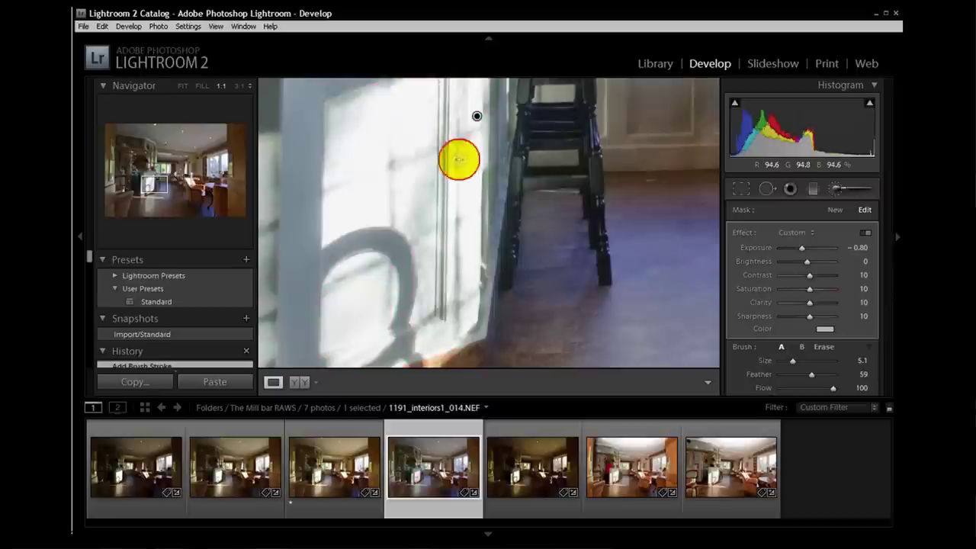
left_click_drag(459, 136, 456, 324)
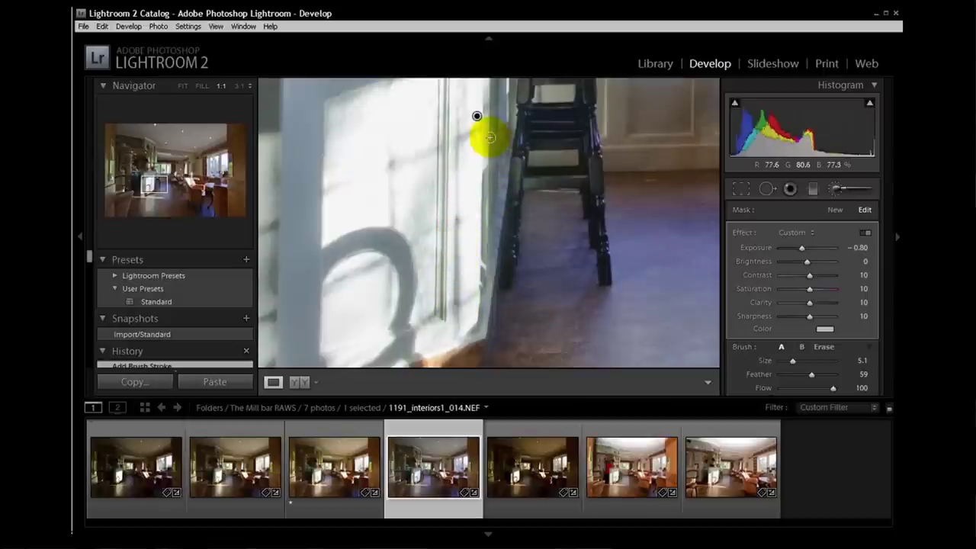
mouse_move(477, 116)
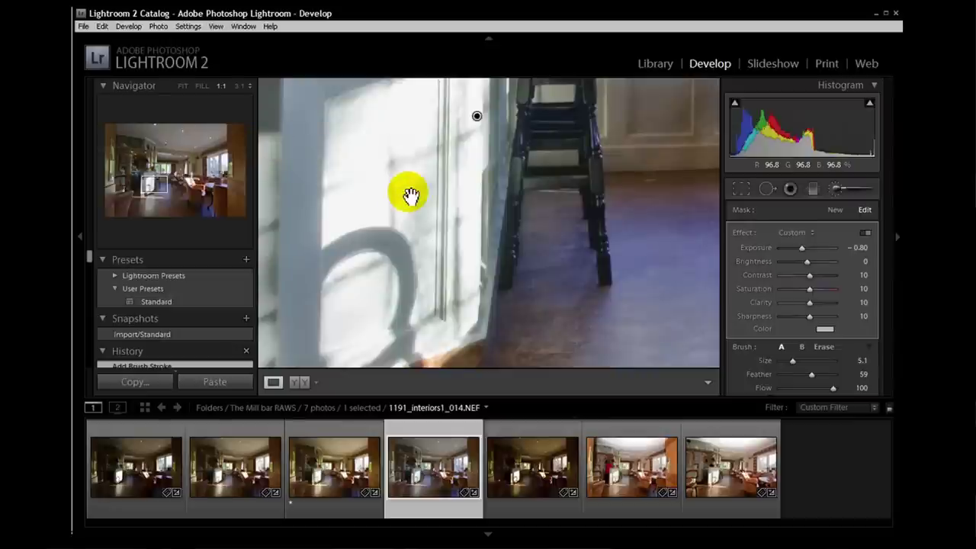
Brush over the sunlit bar counter and set that adjustment's exposure to -0.90
left_click(409, 192)
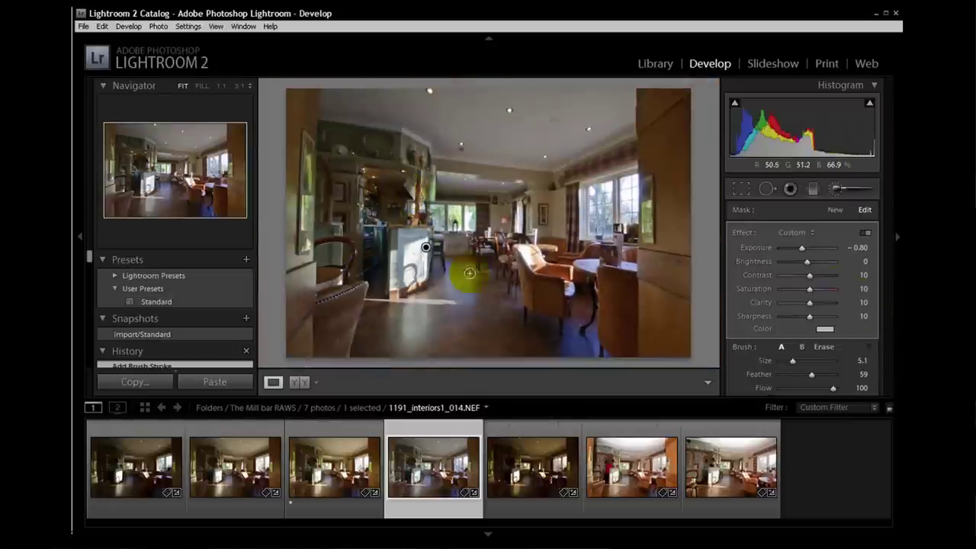
mouse_move(427, 299)
left_mouse_down()
mouse_move(404, 263)
mouse_move(412, 256)
mouse_move(424, 269)
mouse_move(404, 261)
mouse_move(392, 288)
left_mouse_up()
left_click(393, 283)
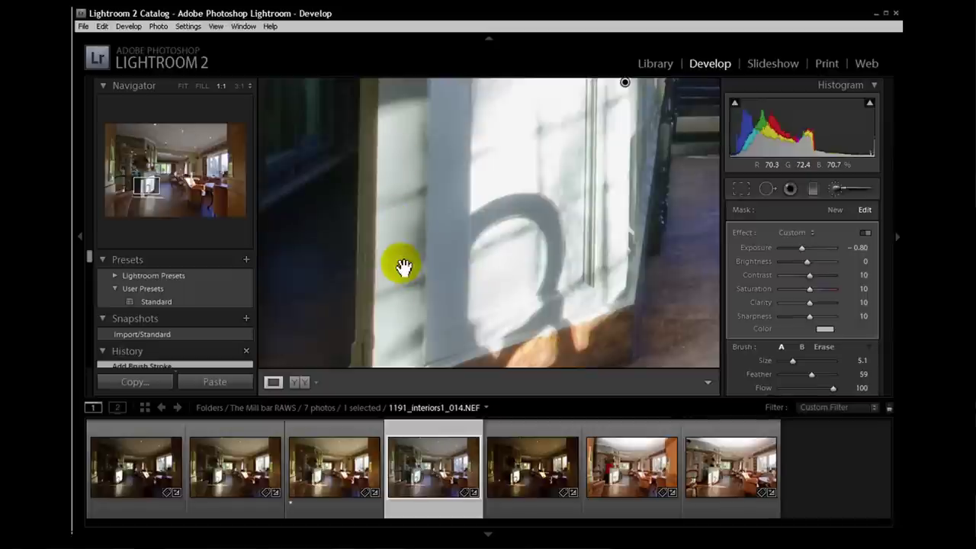
left_click(401, 263)
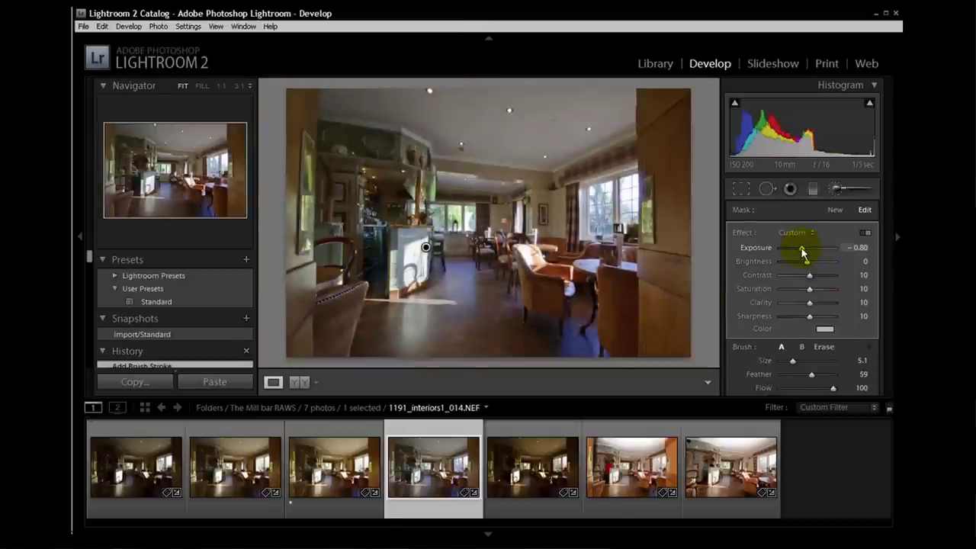
mouse_move(802, 251)
left_mouse_down()
mouse_move(784, 253)
mouse_move(801, 249)
left_mouse_up()
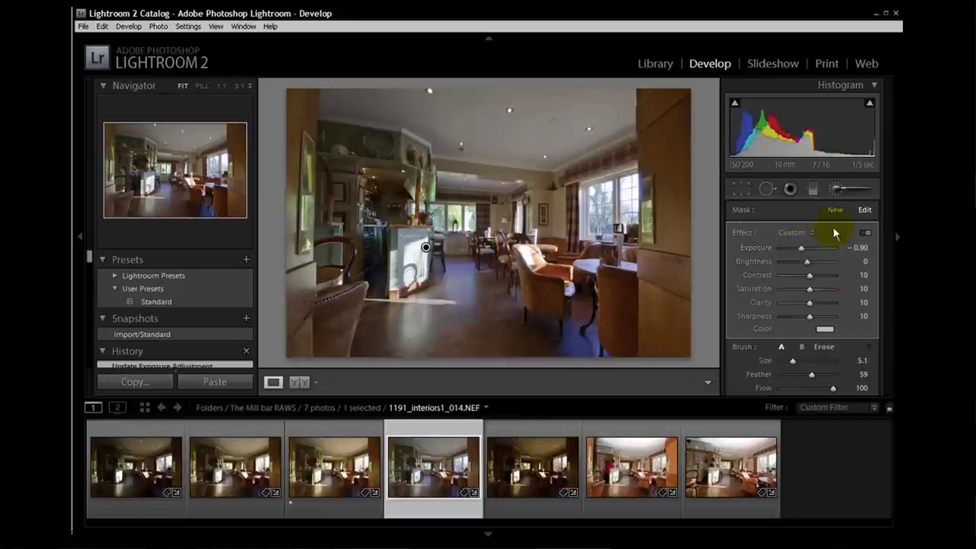
In the Basic panel, set Exposure to +0.30 and Blacks to 8
left_click(836, 189)
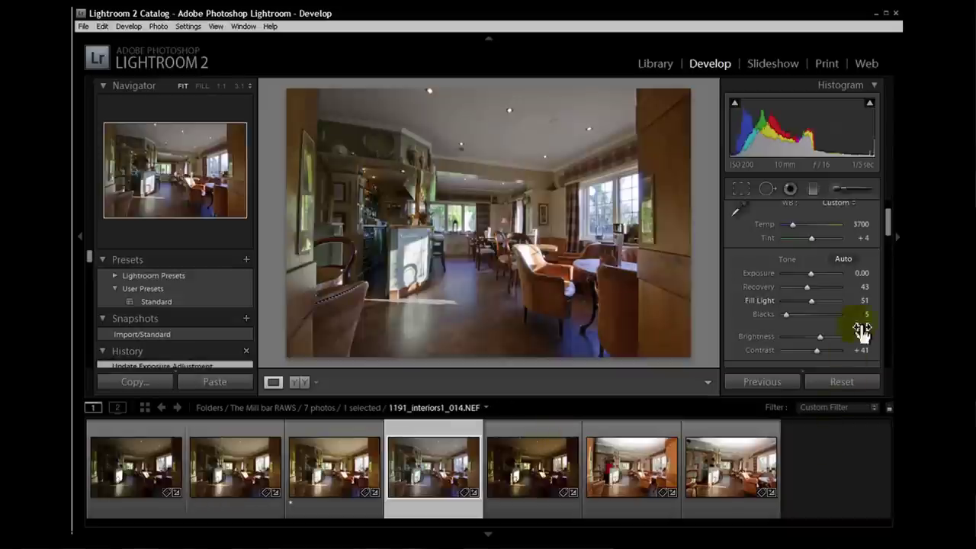
left_click_drag(870, 283, 870, 281)
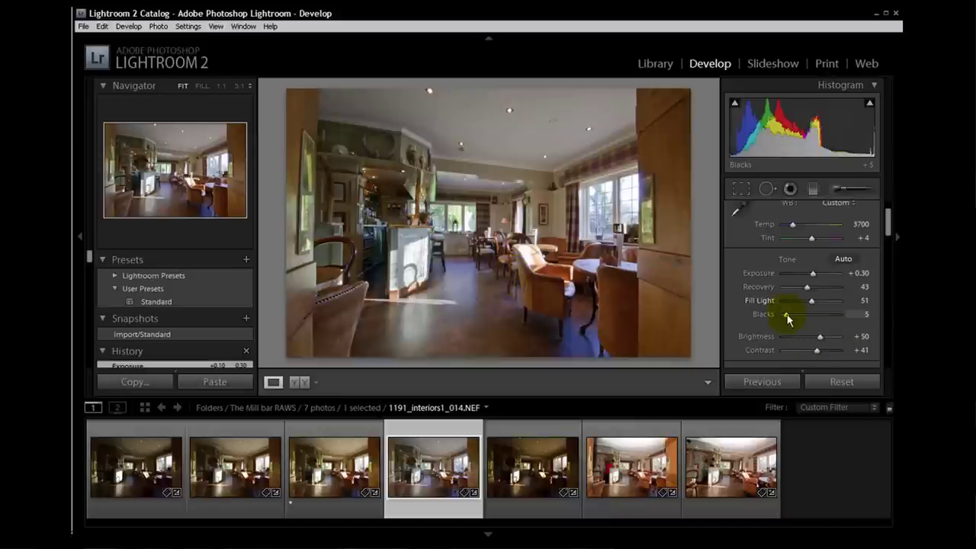
left_click(788, 317)
left_click(868, 318)
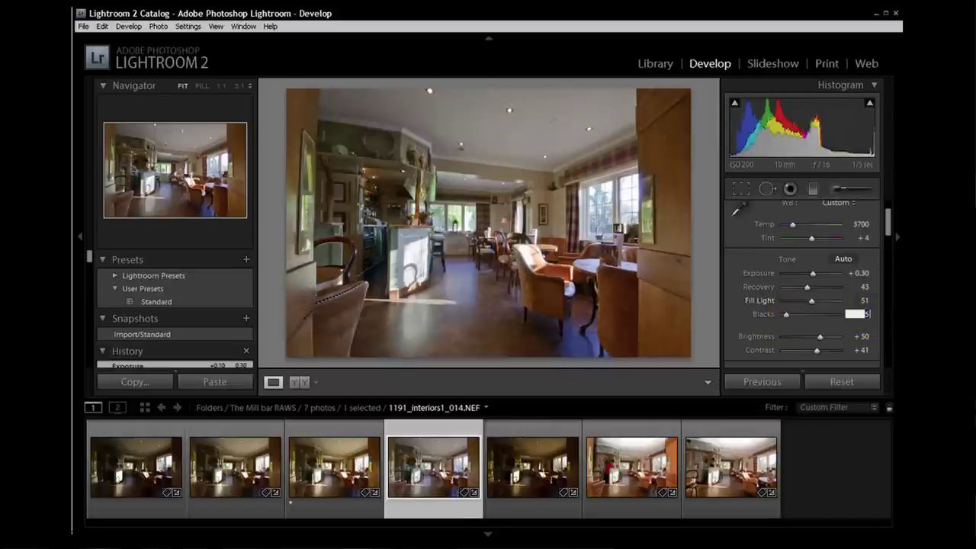
type("8")
key("Return")
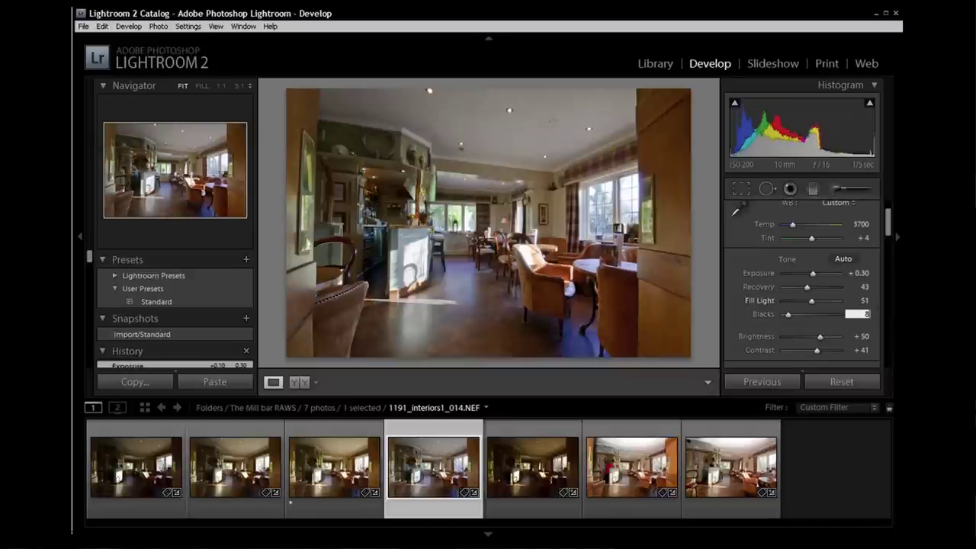
key("Return")
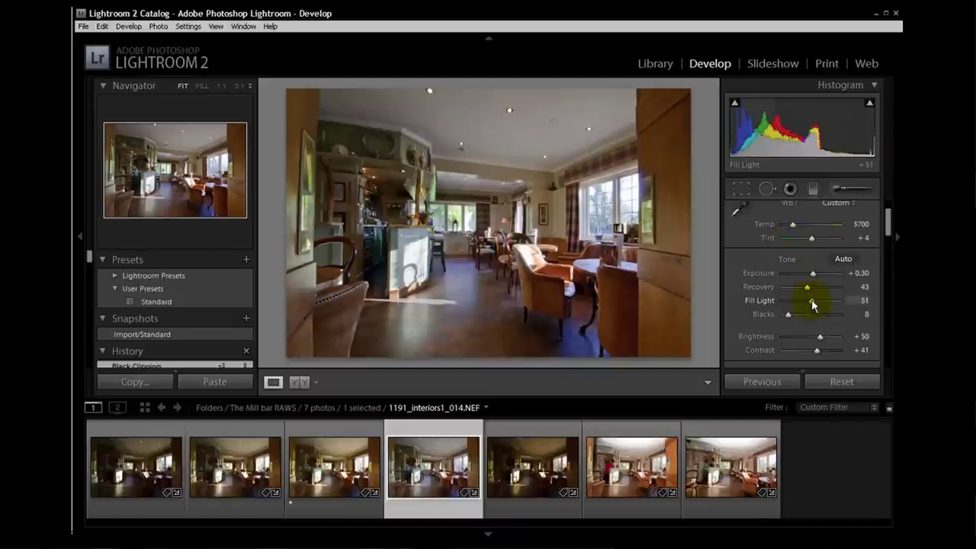
Raise Fill Light to 55 and Contrast to +46
left_click_drag(811, 303, 814, 304)
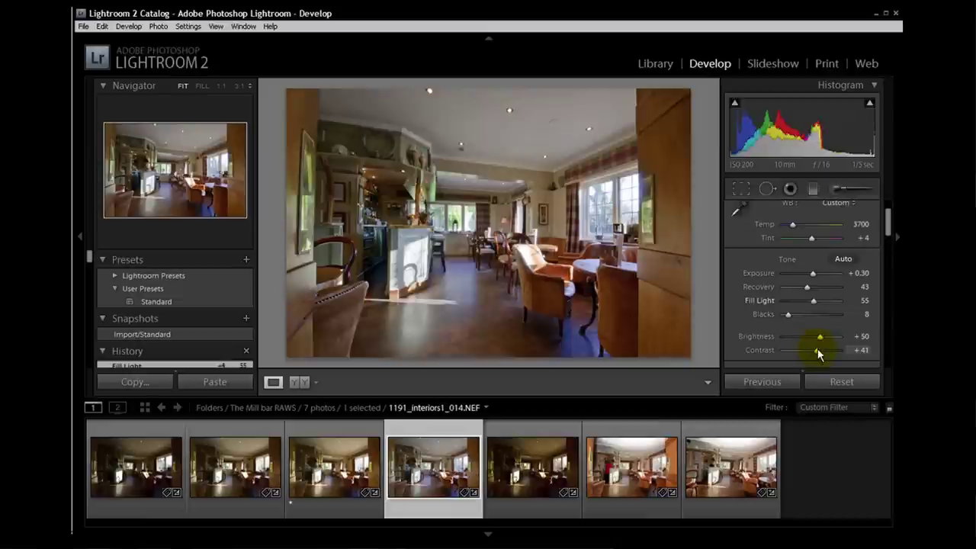
left_click_drag(817, 351, 818, 351)
left_click_drag(818, 348, 820, 350)
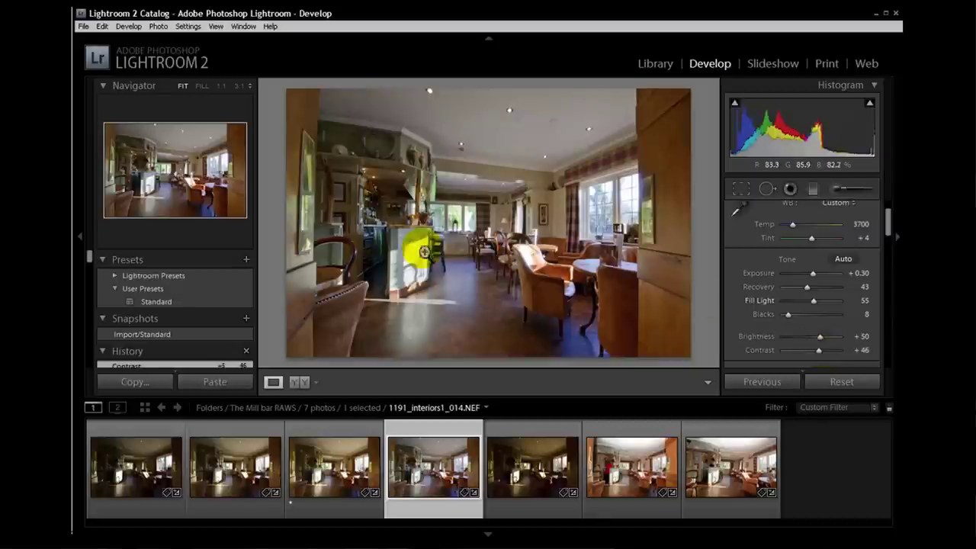
Repaint the bar counter with the Adjustment Brush and deepen its exposure to -1.10
left_click(838, 188)
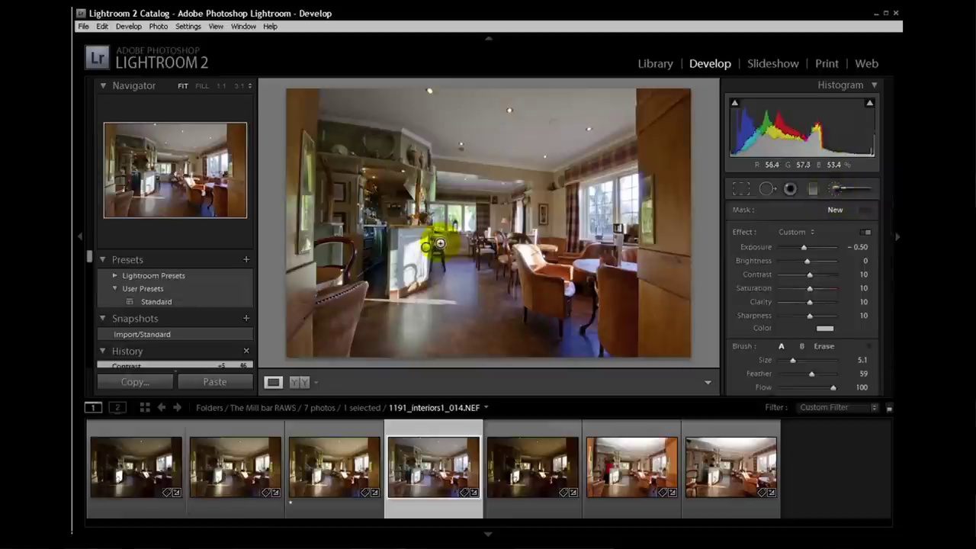
mouse_move(432, 254)
left_mouse_down()
mouse_move(414, 262)
mouse_move(427, 248)
left_mouse_up()
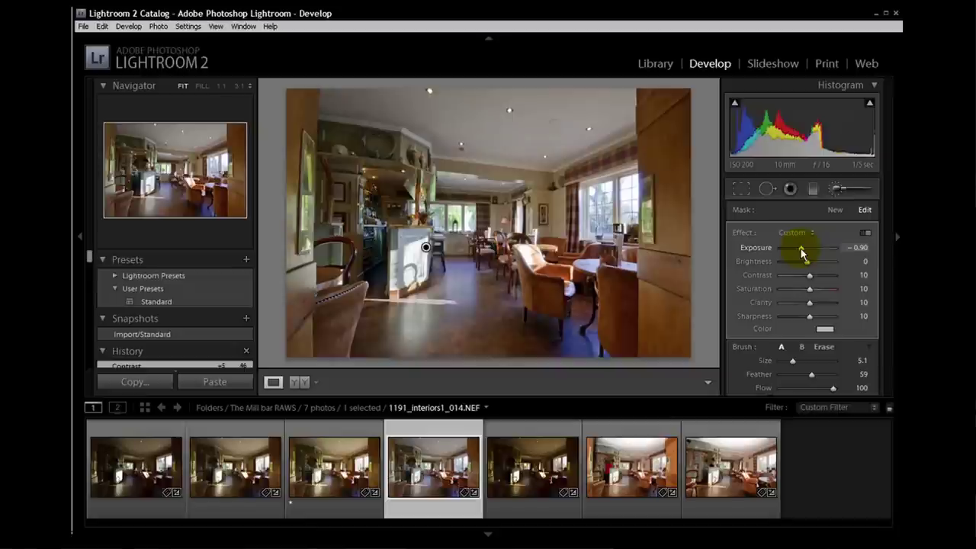
left_click_drag(802, 254, 800, 254)
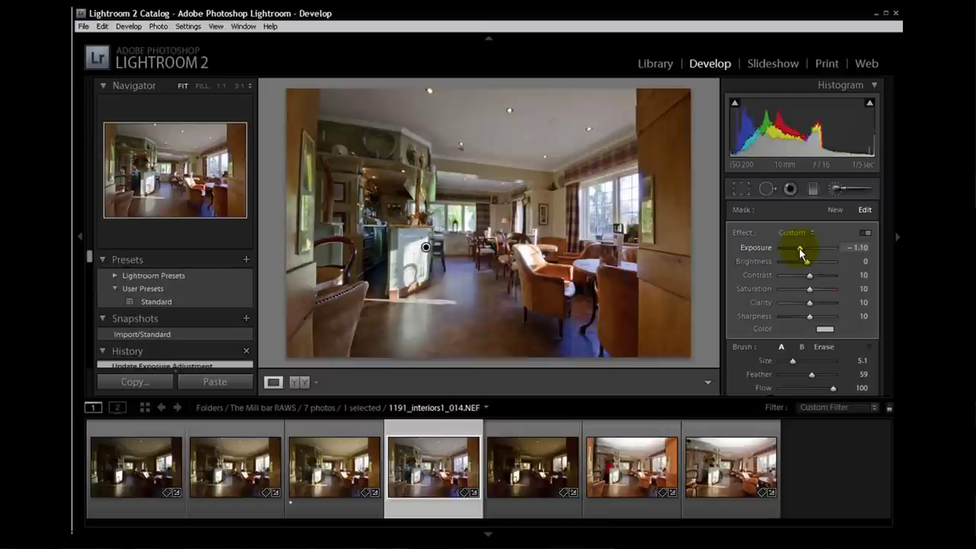
left_click(838, 188)
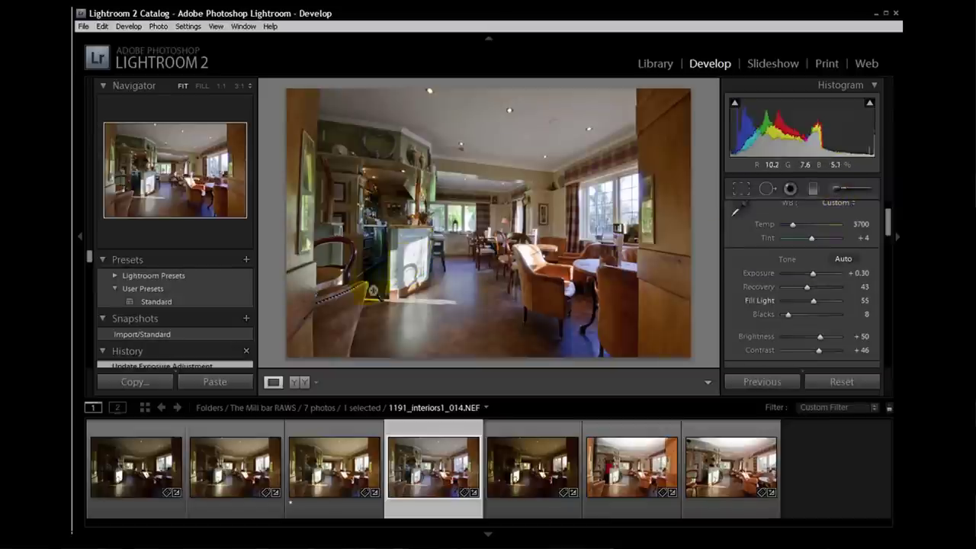
Set up a brightening Adjustment Brush with positive exposure and brush size 10.6
left_click(841, 191)
left_click_drag(804, 250, 811, 250)
left_click(860, 247)
type("0.7")
key("Return")
type("4")
key("Return")
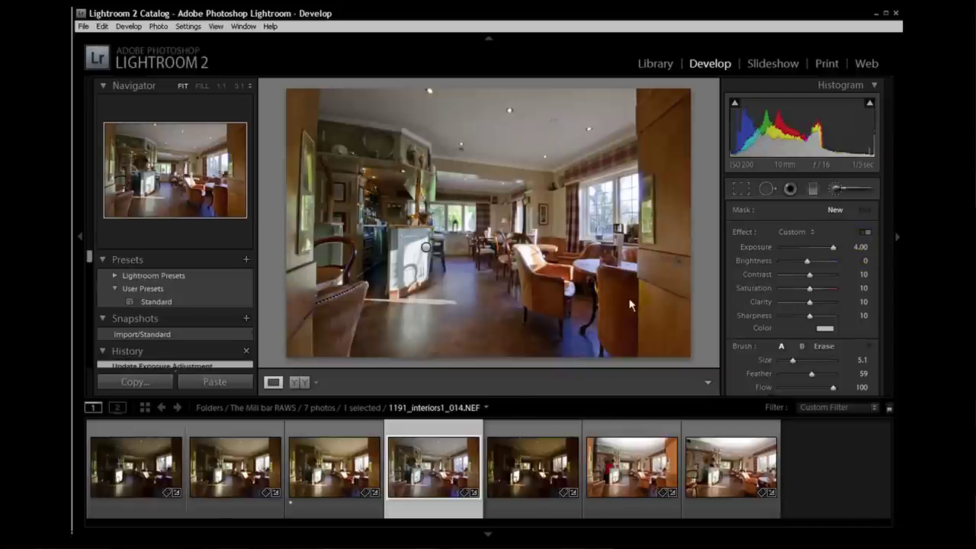
mouse_move(833, 247)
left_mouse_down()
mouse_move(865, 252)
mouse_move(811, 252)
left_mouse_up()
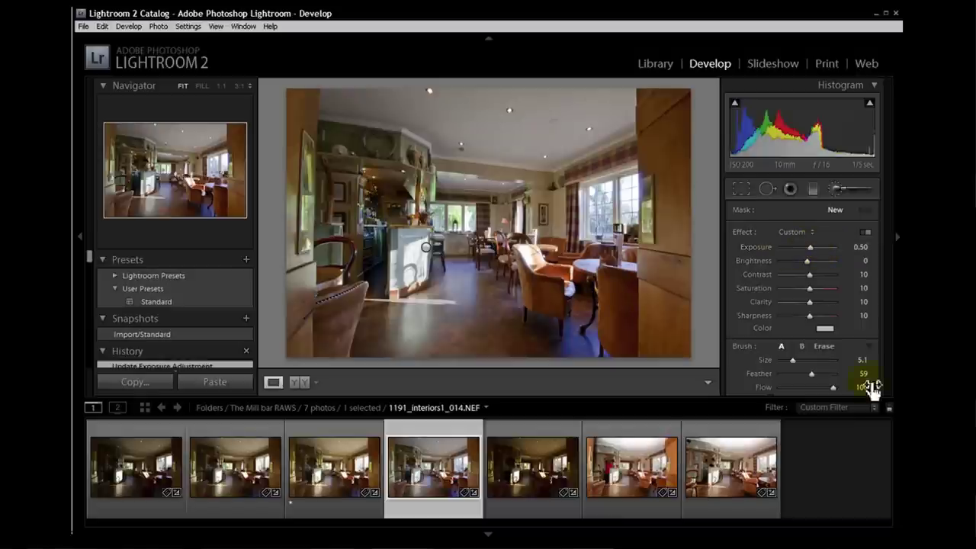
left_click_drag(793, 360, 793, 357)
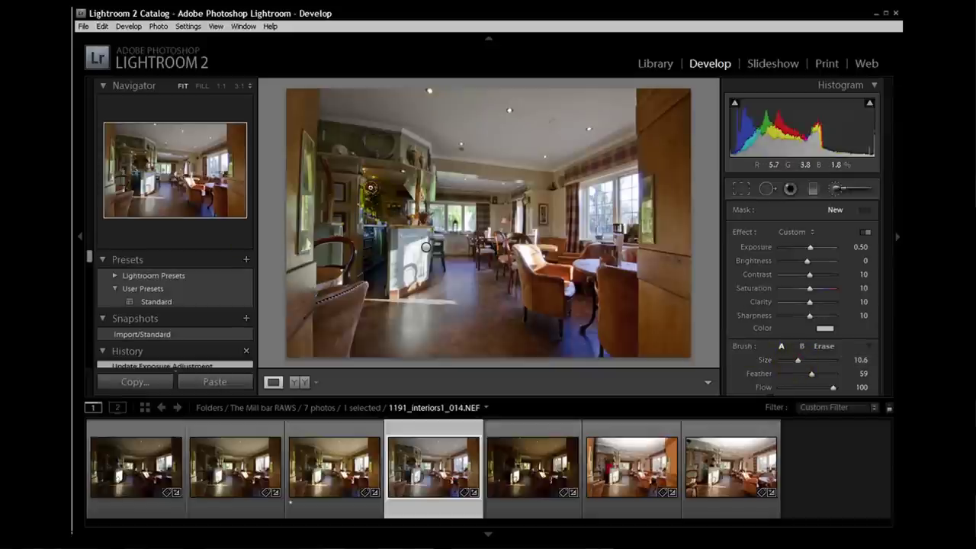
Paint over the bar counter, setting brush exposure 0.80 and contrast 30
mouse_move(370, 187)
left_mouse_down()
mouse_move(371, 217)
mouse_move(387, 191)
mouse_move(373, 202)
mouse_move(368, 267)
mouse_move(371, 184)
left_mouse_up()
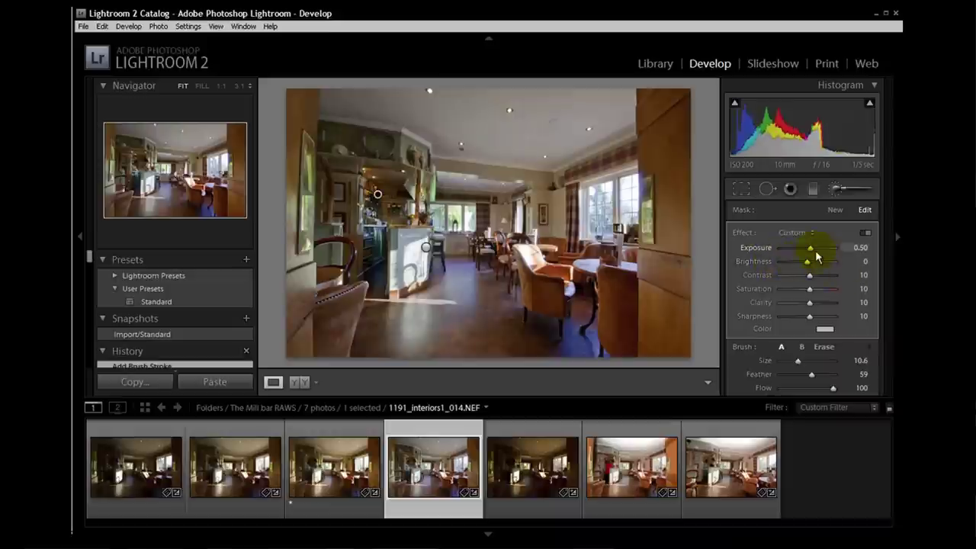
mouse_move(815, 257)
left_mouse_down()
mouse_move(827, 251)
mouse_move(812, 251)
left_mouse_up()
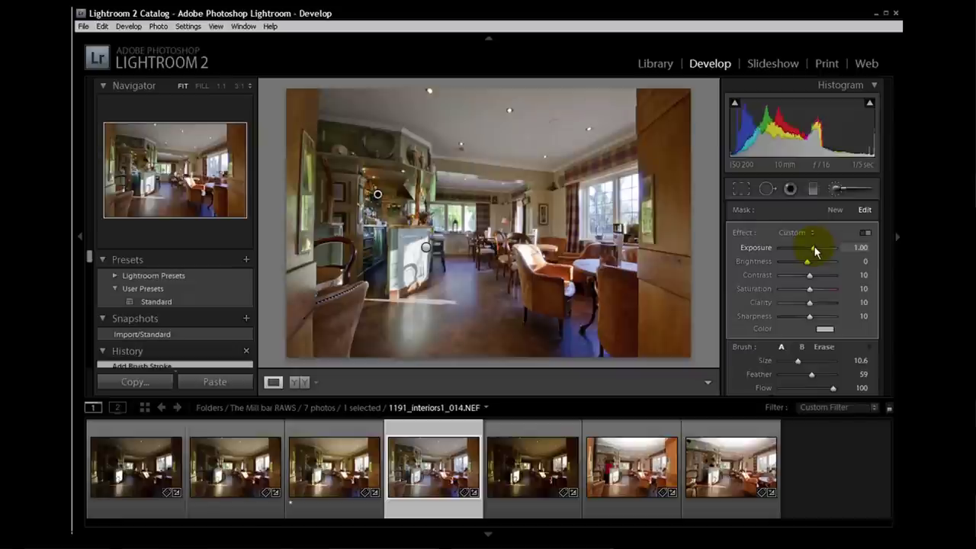
left_click_drag(815, 252, 815, 252)
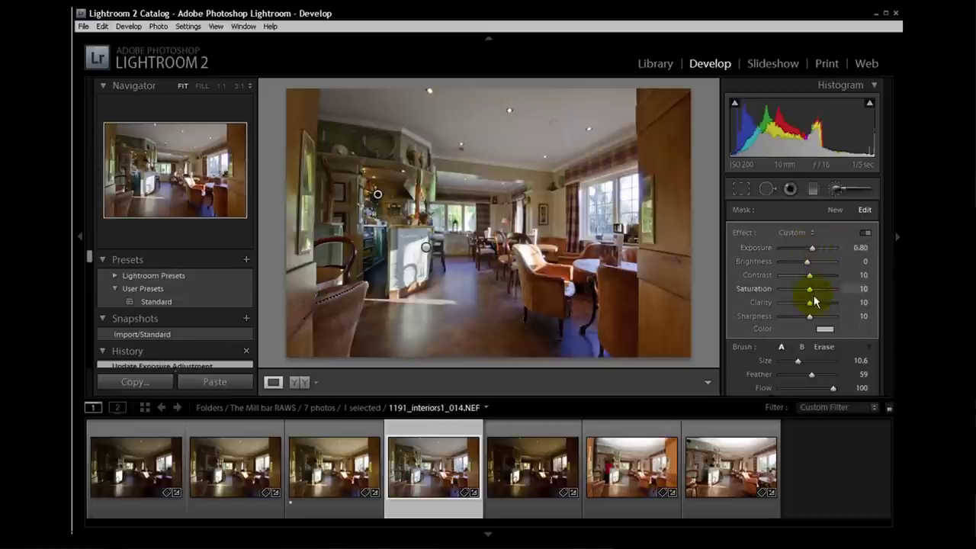
left_click_drag(810, 279, 816, 276)
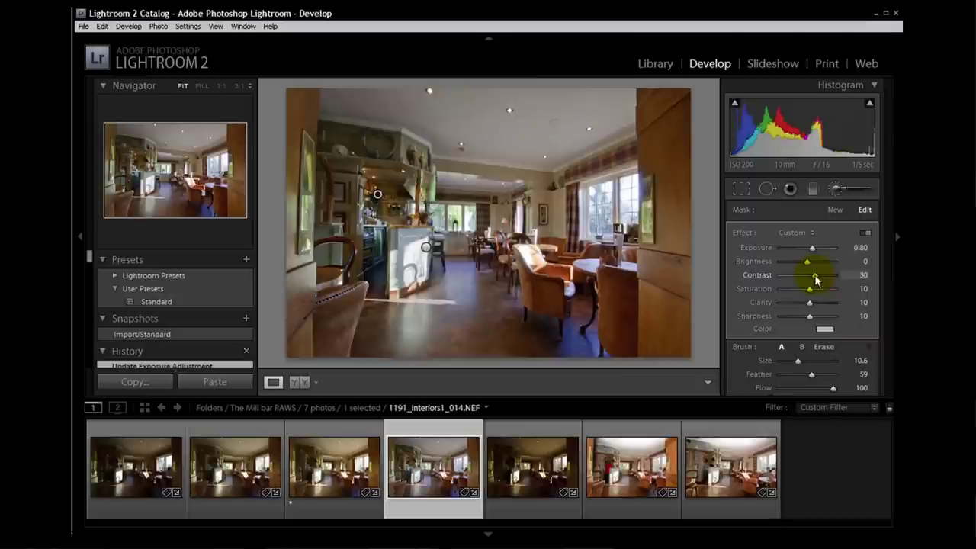
left_click(835, 191)
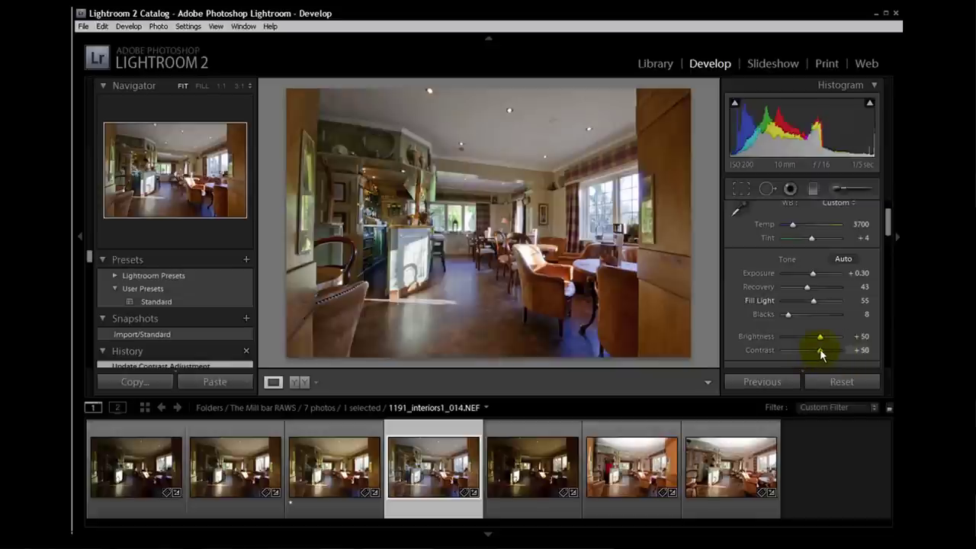
Raise global Contrast to +50 and Presence Saturation to +24
left_click_drag(820, 349, 819, 348)
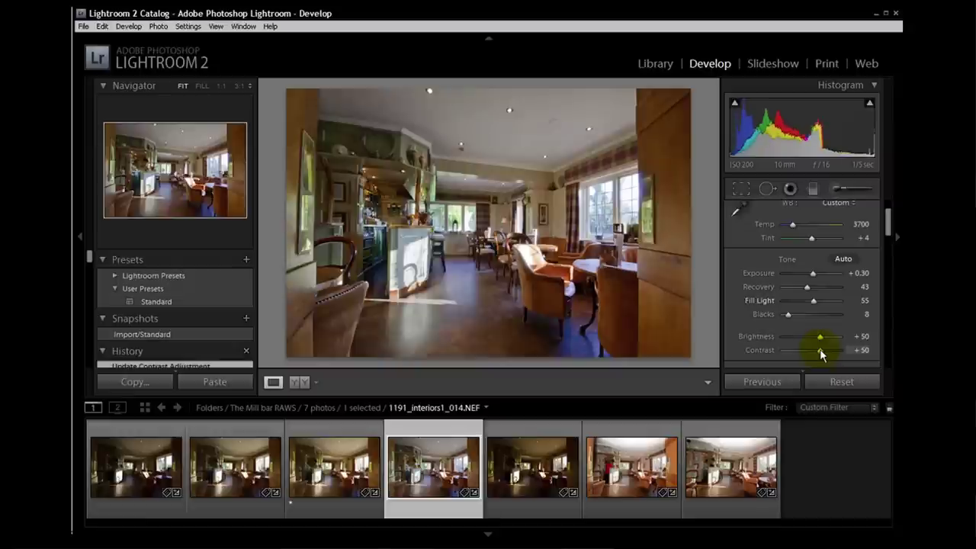
scroll(820, 348, "down", 2)
scroll(817, 324, "up", 2)
scroll(817, 324, "down", 4)
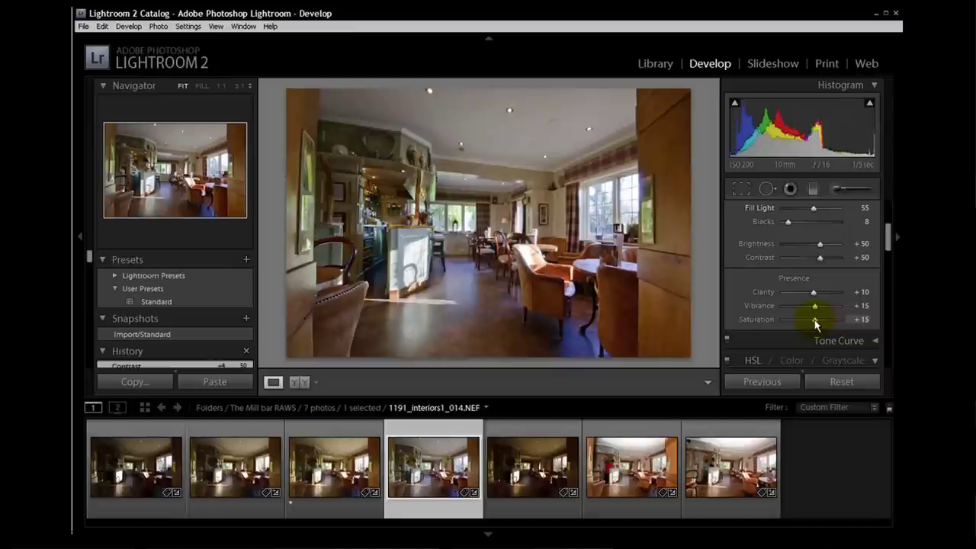
left_click_drag(814, 324, 817, 324)
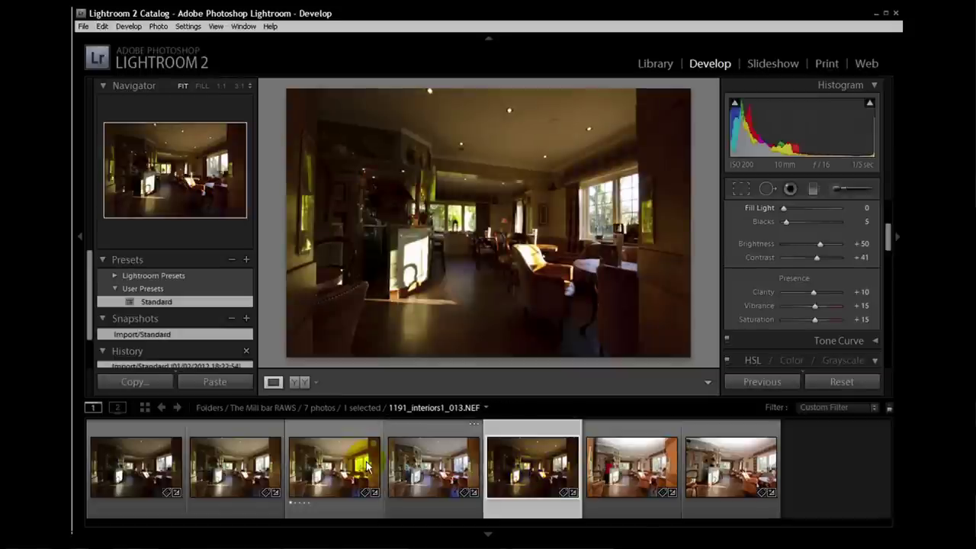
left_click(424, 471)
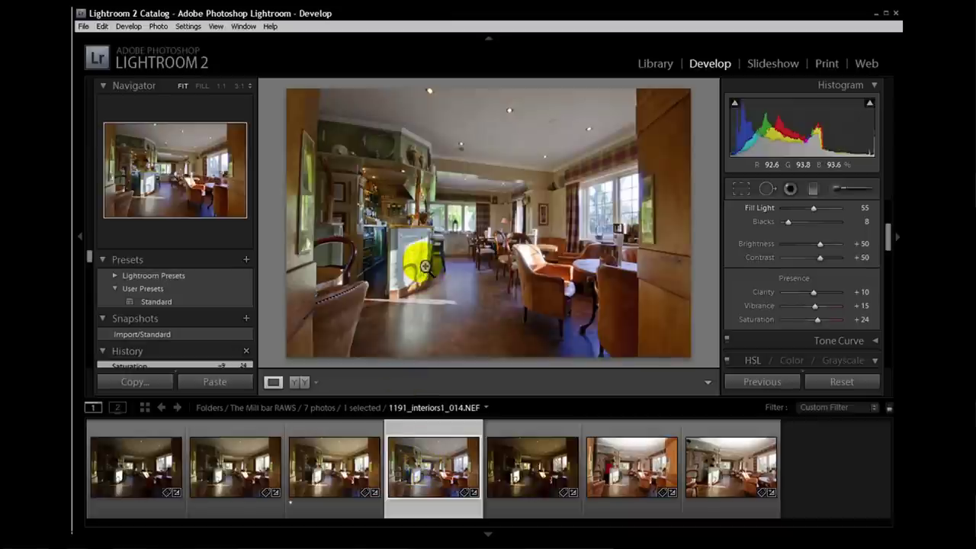
Export the photo as a quality-100 JPEG into Part 1A post production's Negs folder
right_click(406, 462)
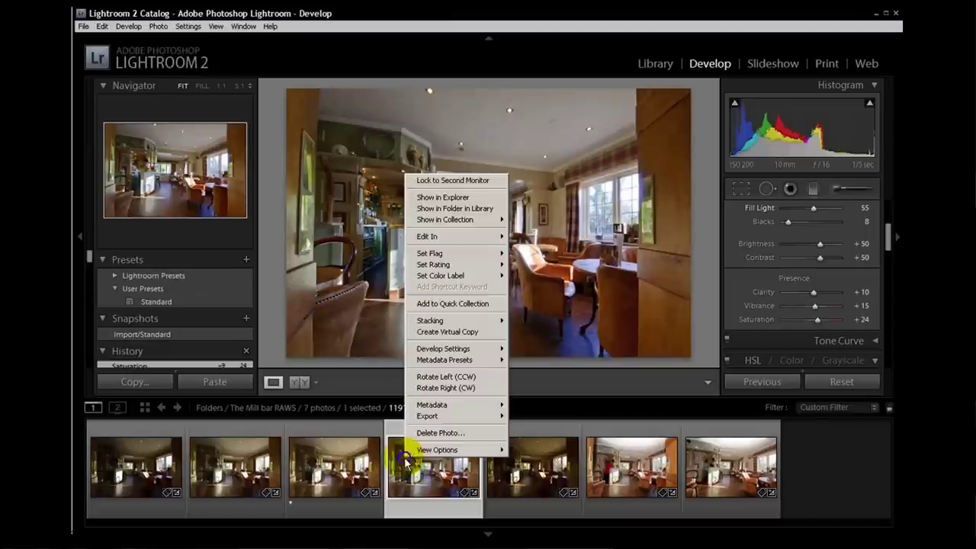
mouse_move(433, 416)
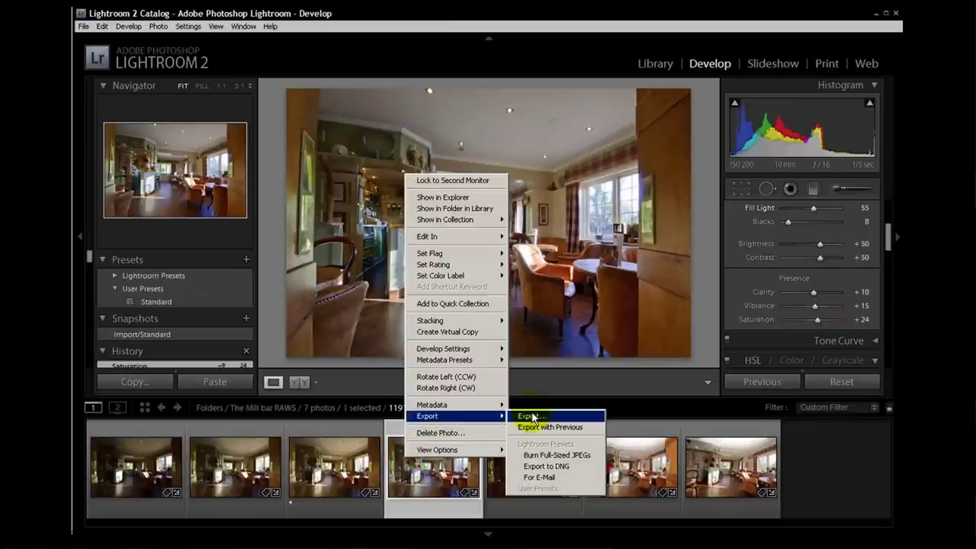
left_click(528, 417)
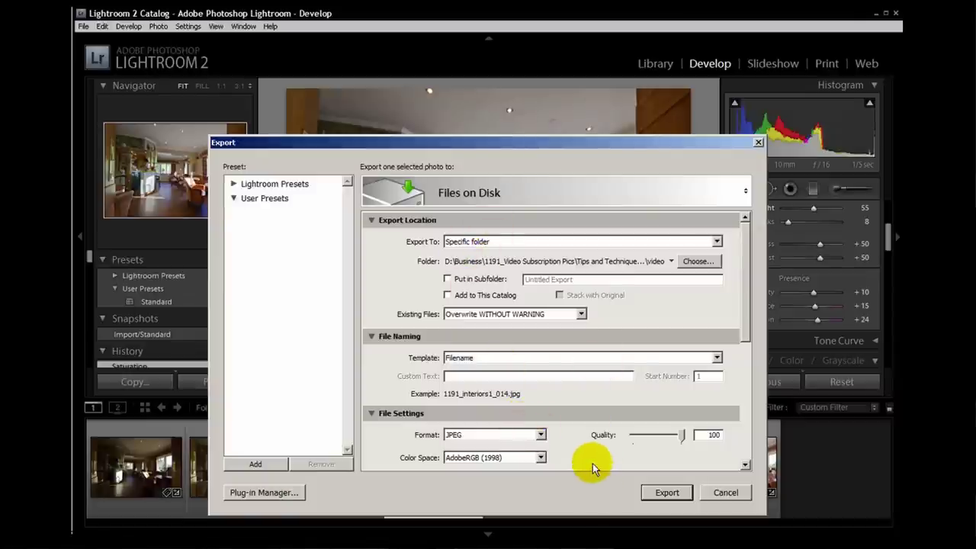
left_click(695, 263)
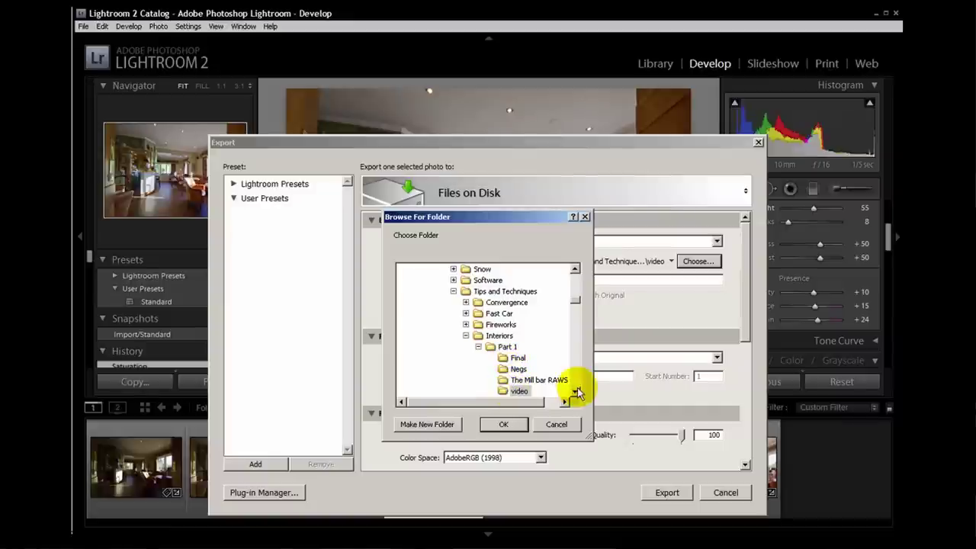
left_click(477, 347)
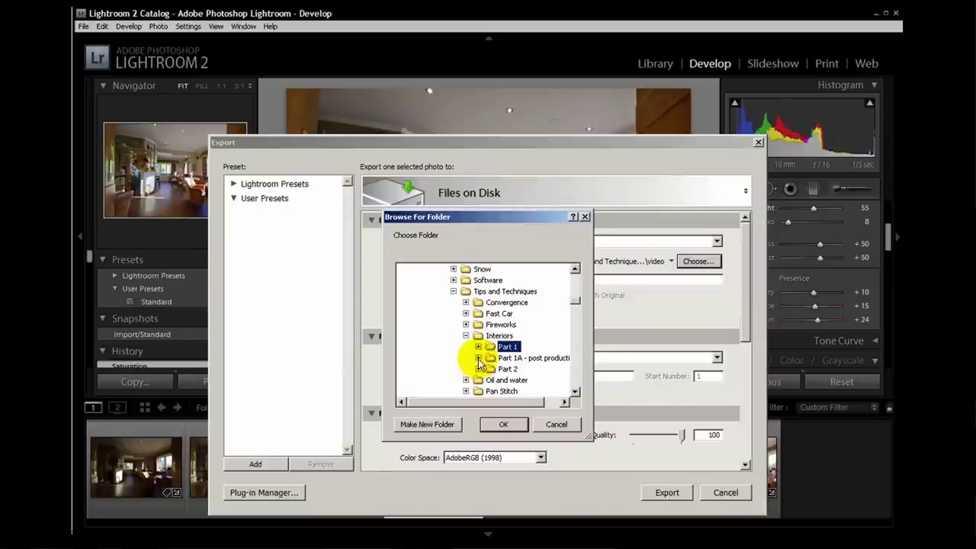
left_click(478, 357)
left_click(517, 369)
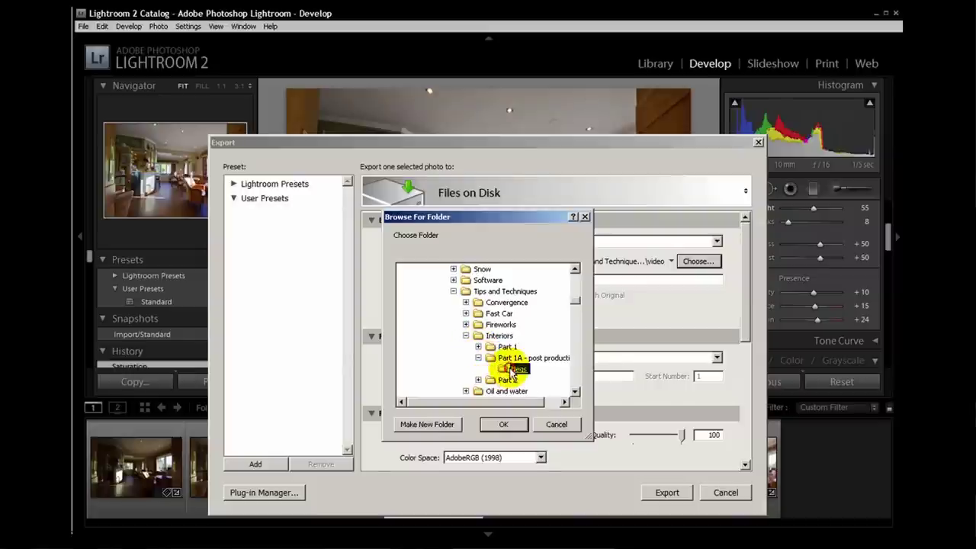
left_click(504, 424)
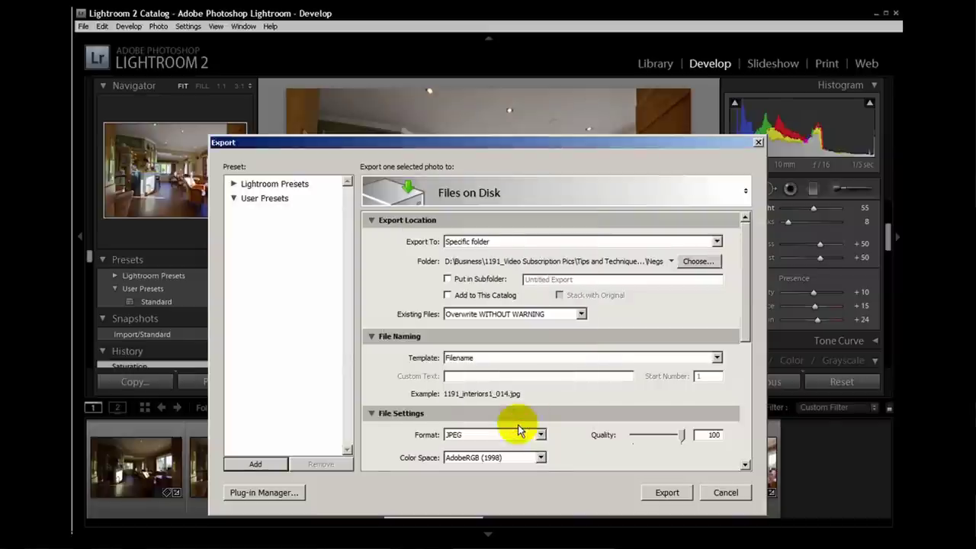
left_click(686, 497)
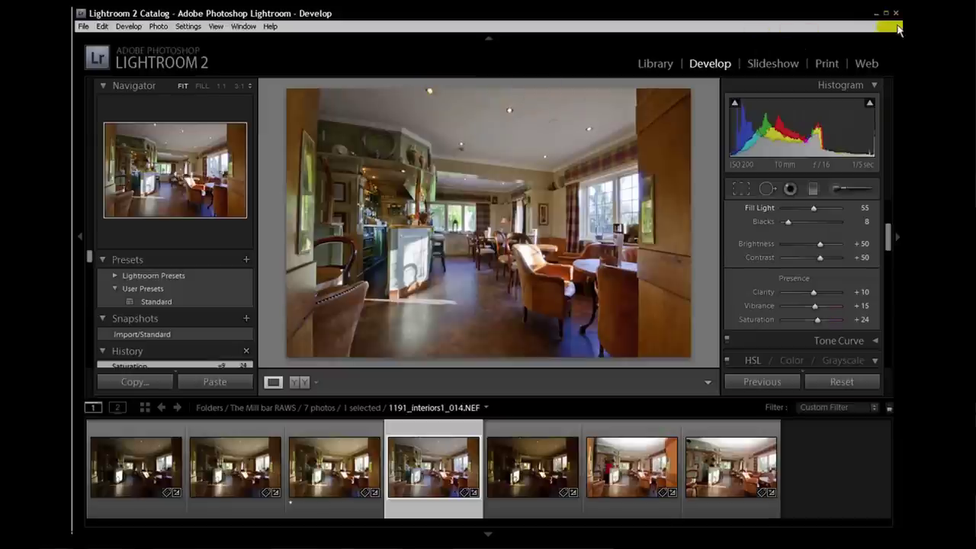
Open 1191_interiors1_014.jpg in Photoshop, fit it on screen and view its Levels histogram
left_click(876, 13)
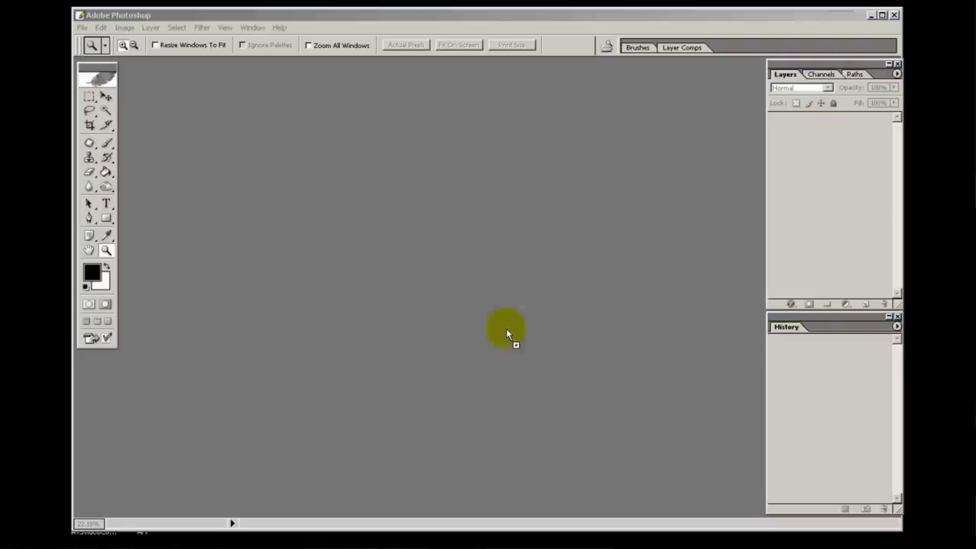
left_click_drag(507, 333, 444, 355)
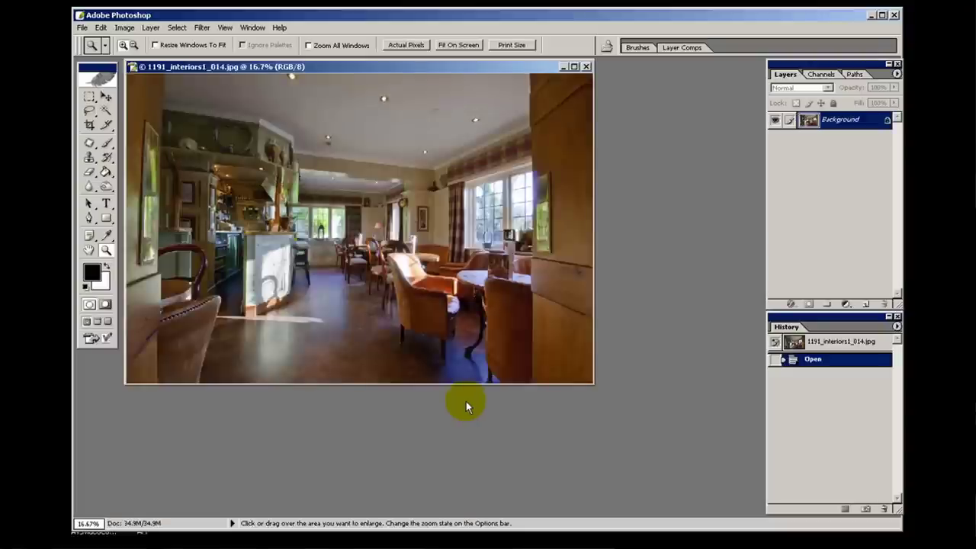
key("ctrl+0")
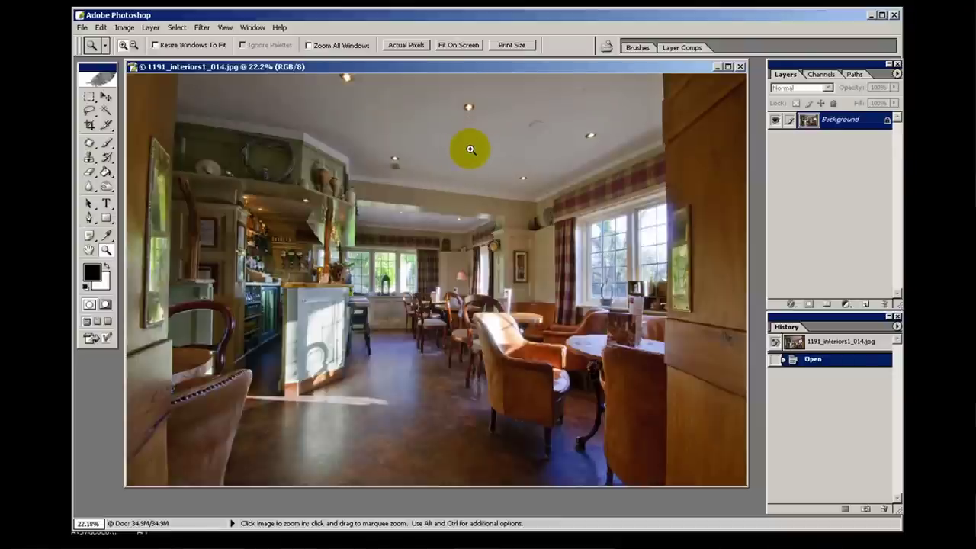
key("ctrl+l")
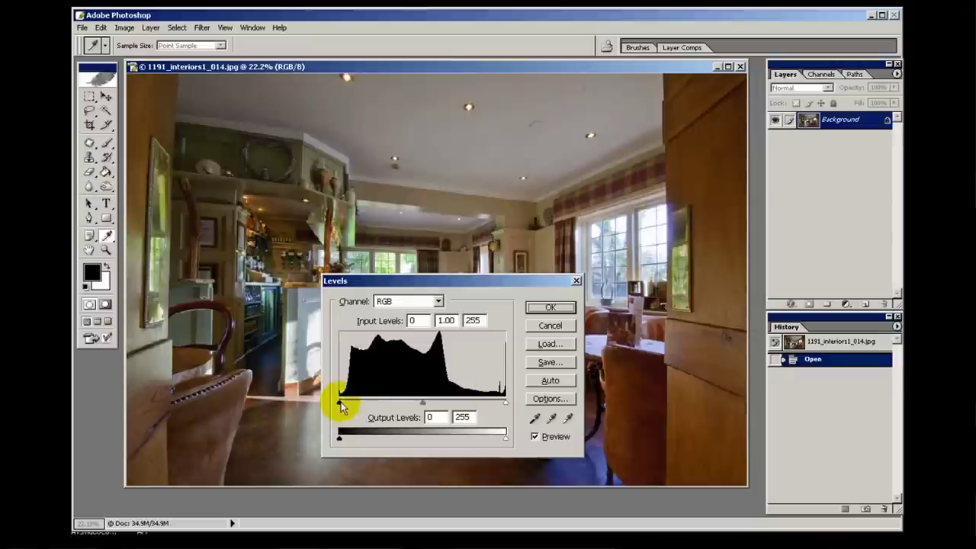
Move the Levels dialog aside, test the black input slider, then cancel without changes
left_click_drag(406, 281, 646, 288)
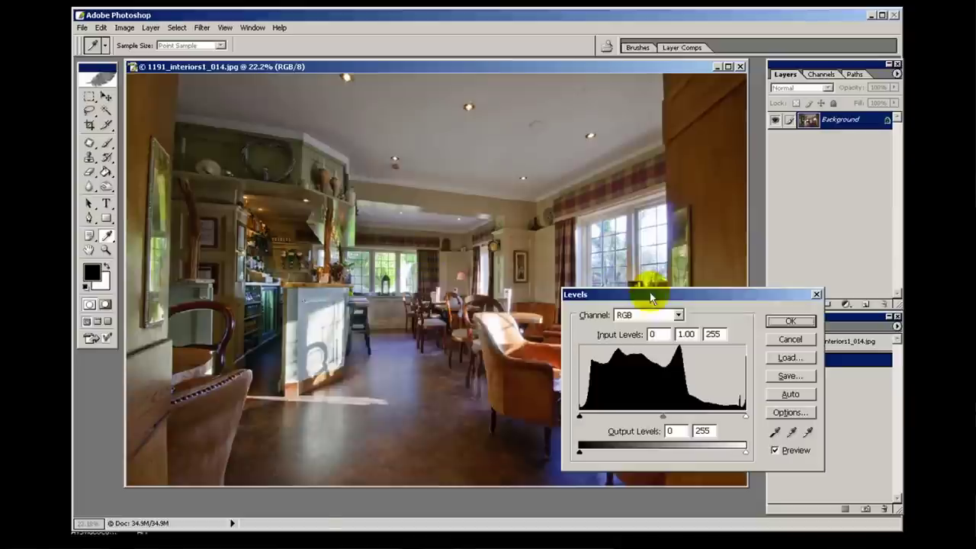
left_click_drag(580, 416, 580, 416)
left_click(789, 341)
key("z")
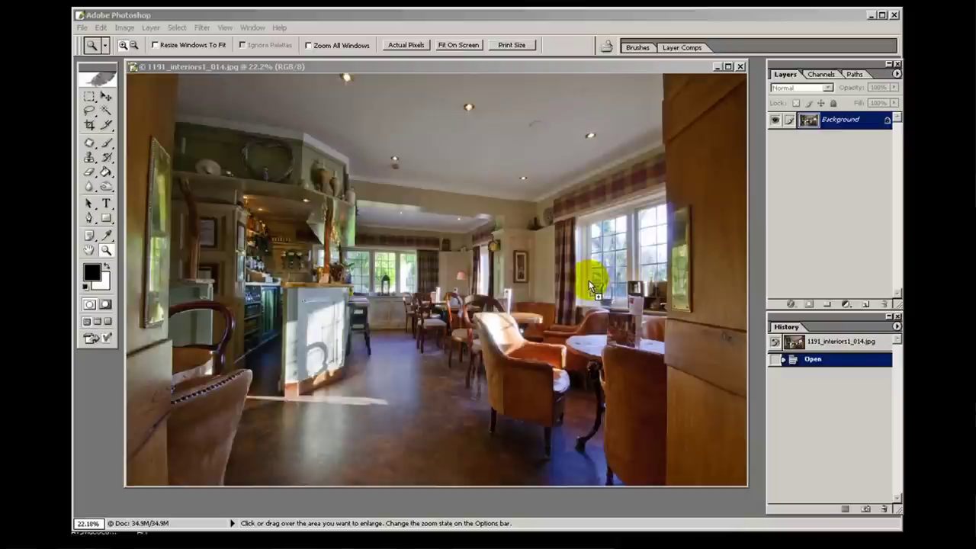
Open 1191_interiors1_013.jpg beside the 014 image for comparison, then minimise it
left_click_drag(589, 280, 588, 281)
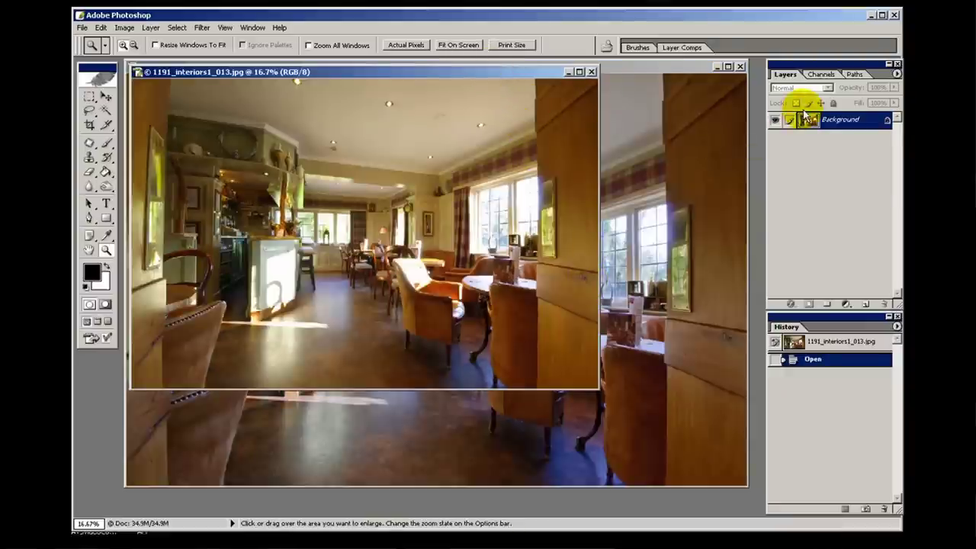
left_click_drag(369, 72, 682, 113)
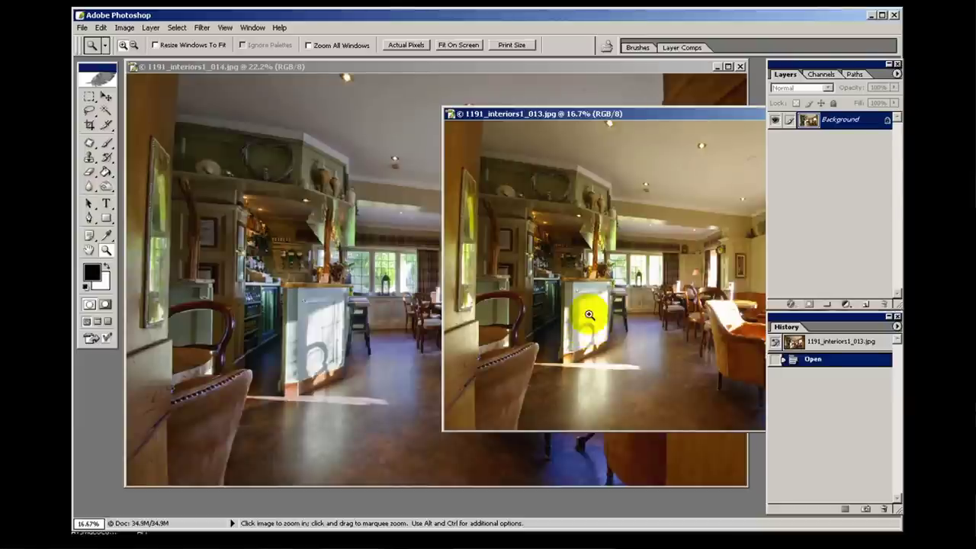
left_click(106, 96)
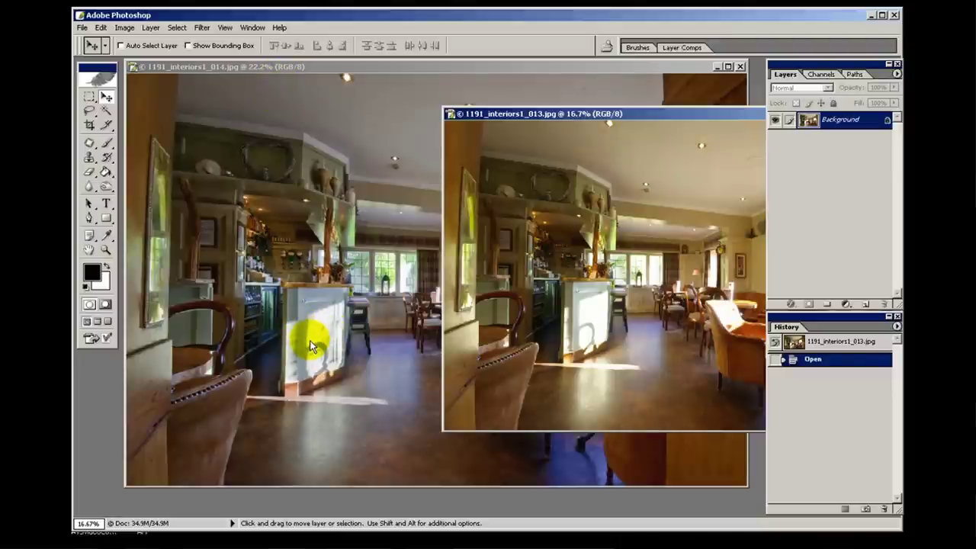
left_click_drag(659, 116, 404, 95)
left_click(625, 93)
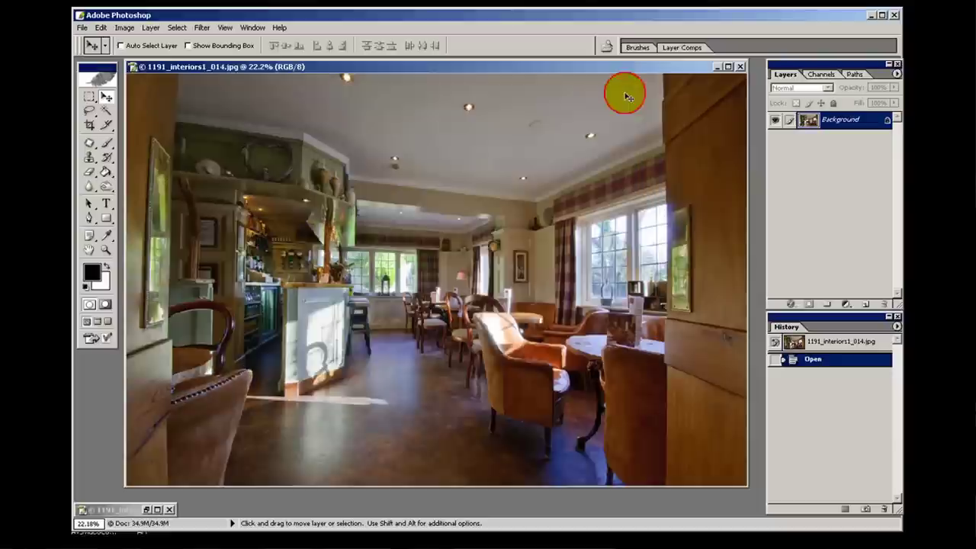